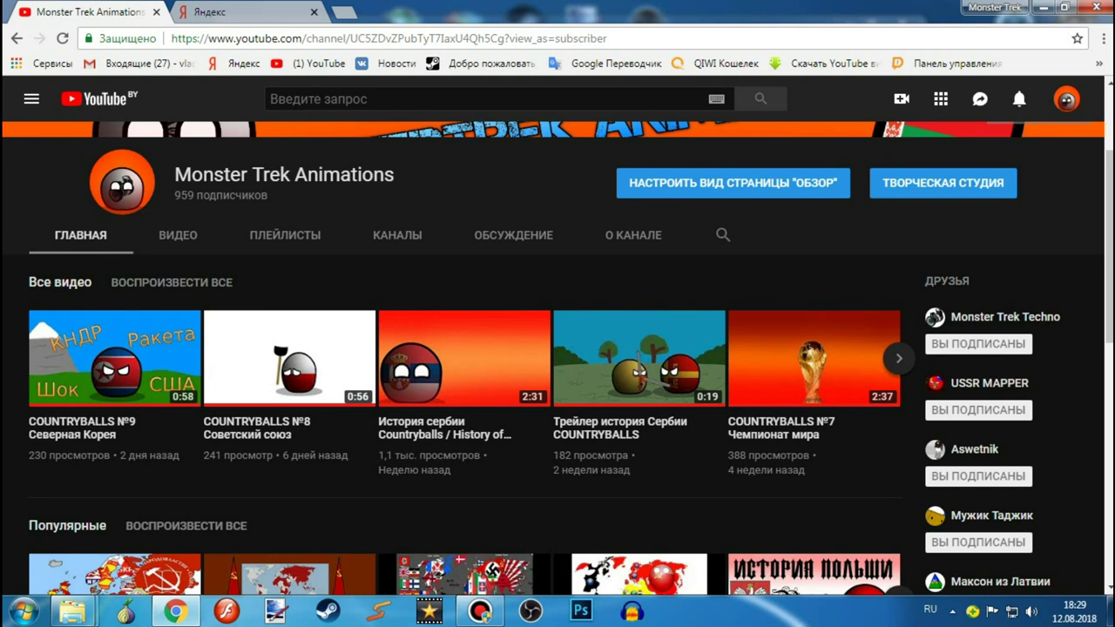
pyautogui.scroll(2, 557, 348)
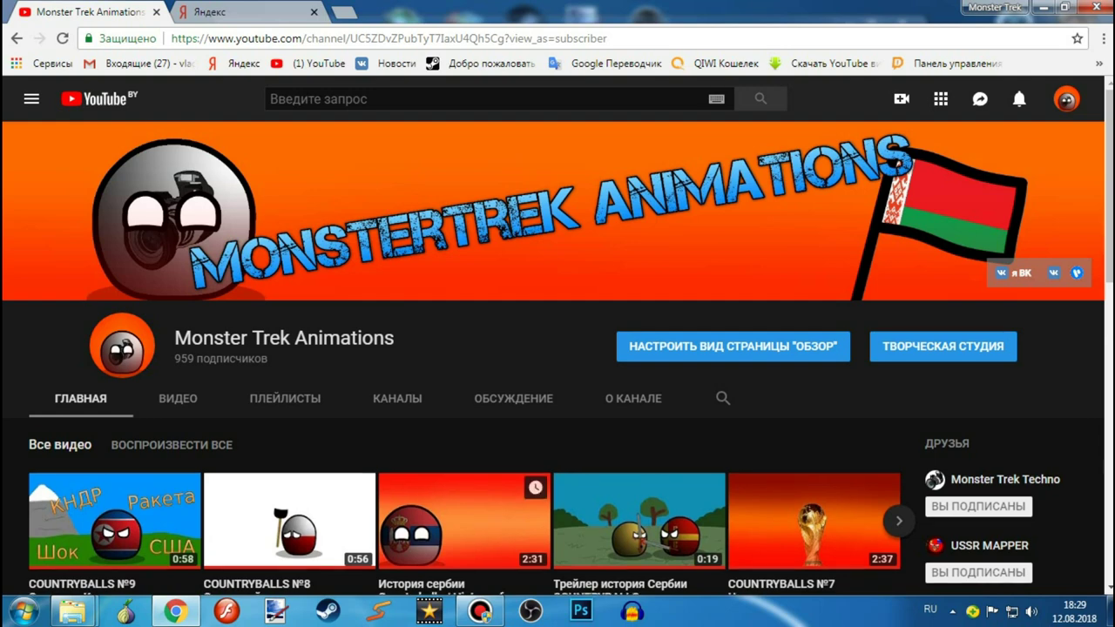
pyautogui.scroll(-2, 287, 366)
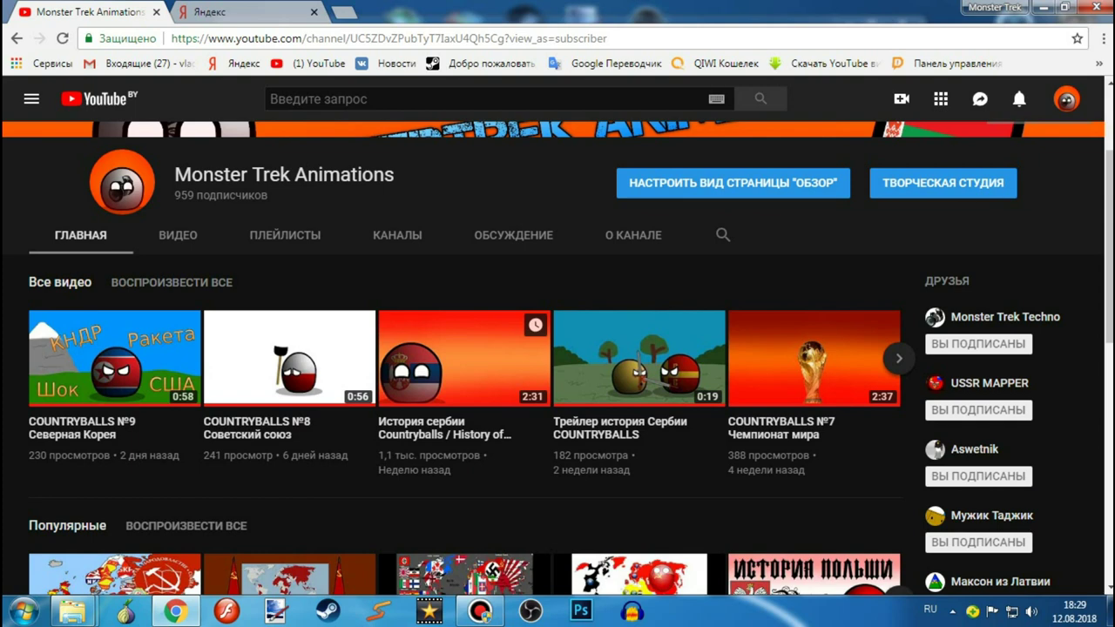
pyautogui.scroll(-1, 464, 366)
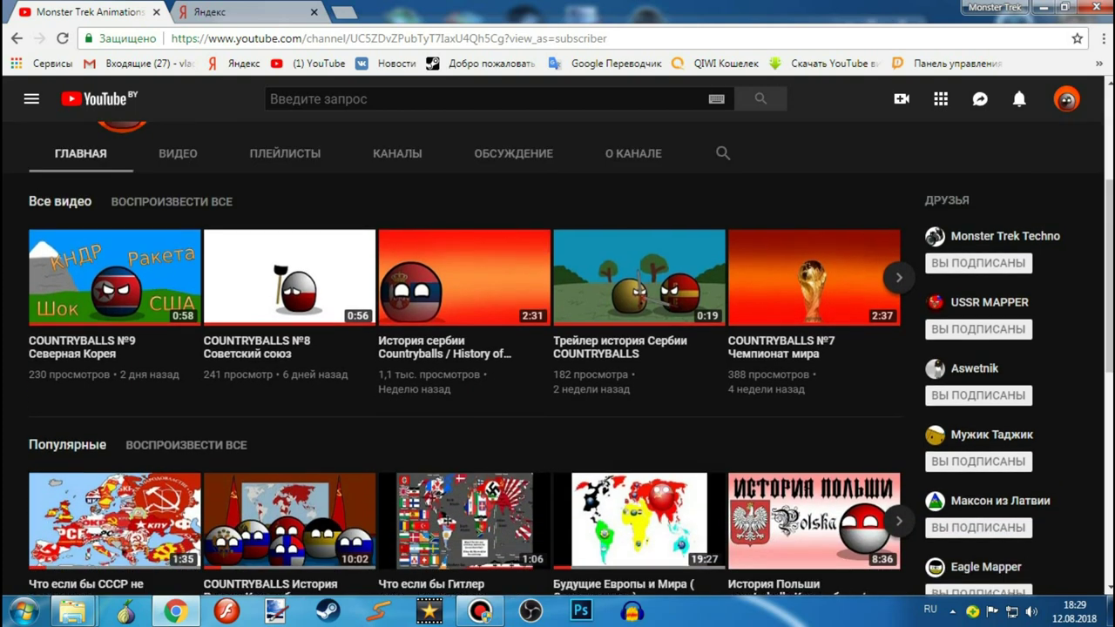
pyautogui.scroll(1, 563, 360)
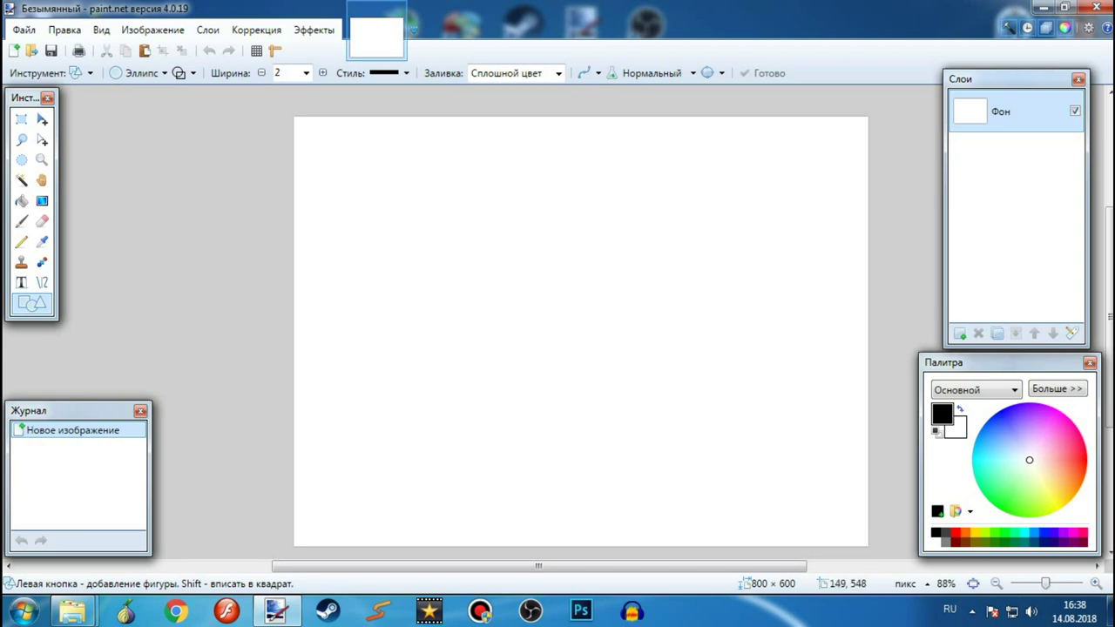
# Draw a circle about 498 × 498 px with a 7 px black outline and shift it slightly upward on the canvas.
pyautogui.moveTo(401, 509); pyautogui.dragTo(758, 152)
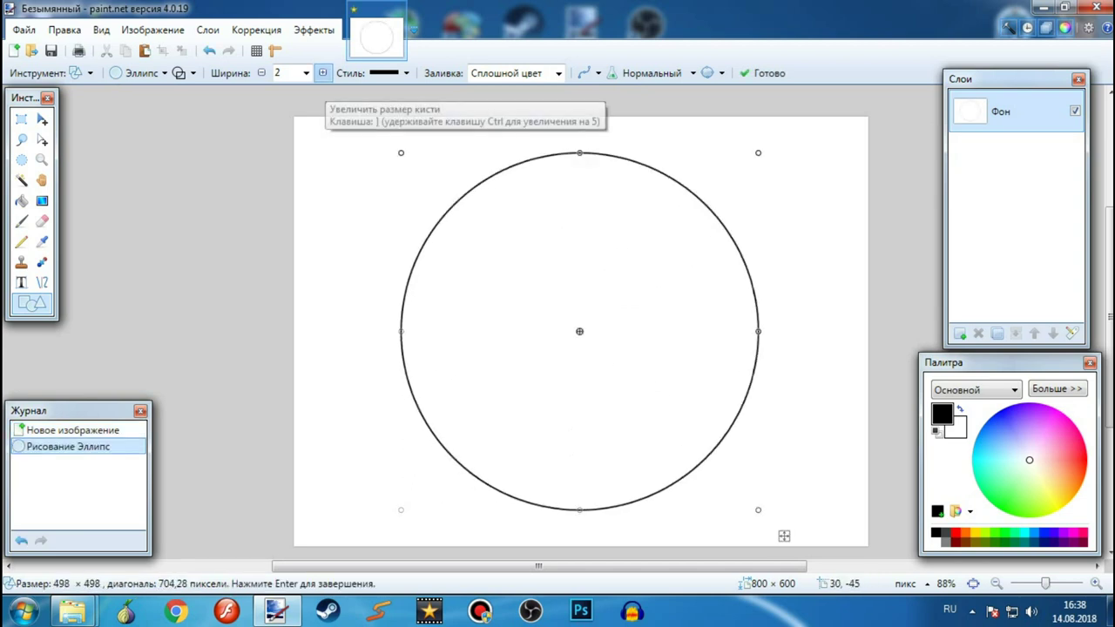
pyautogui.click(322, 73)
pyautogui.click(323, 73)
pyautogui.click(322, 73)
pyautogui.click(322, 73)
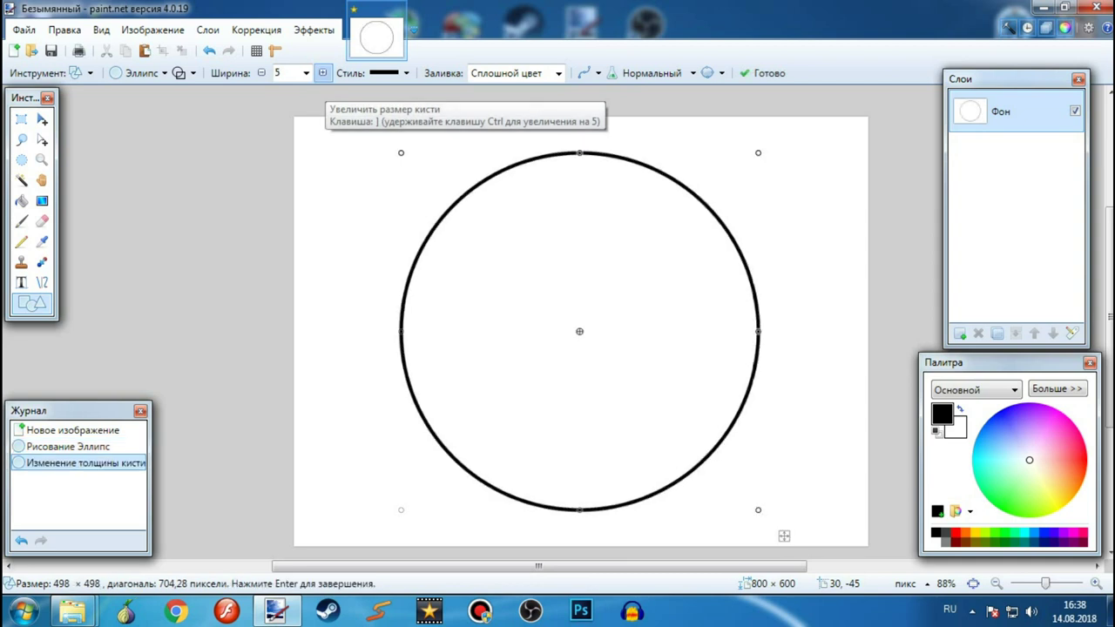
pyautogui.click(322, 73)
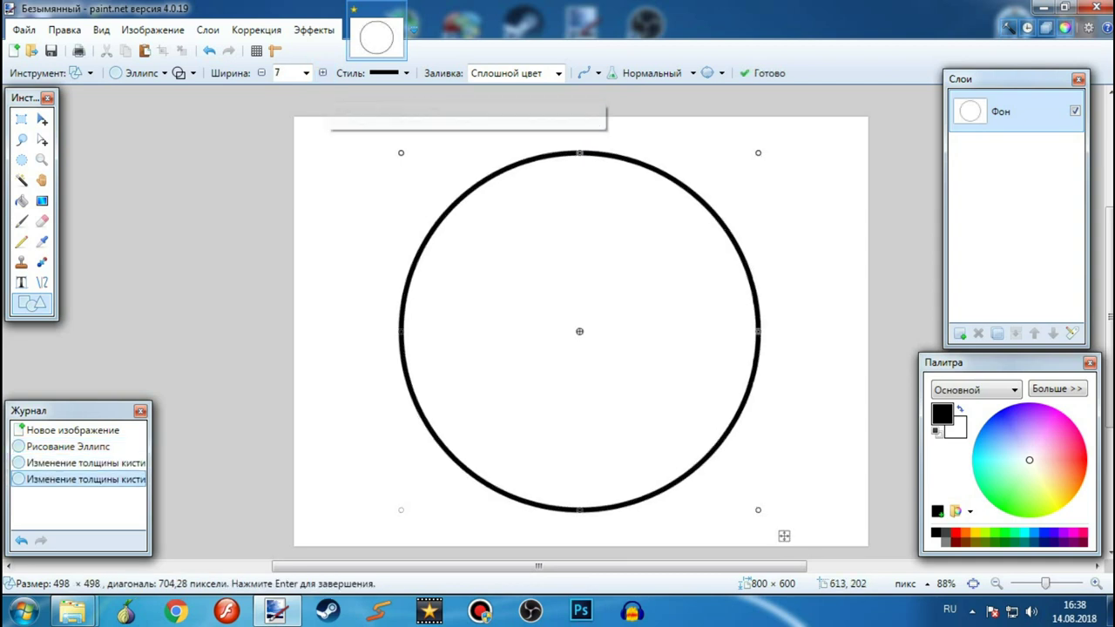
pyautogui.moveTo(730, 266); pyautogui.dragTo(729, 254)
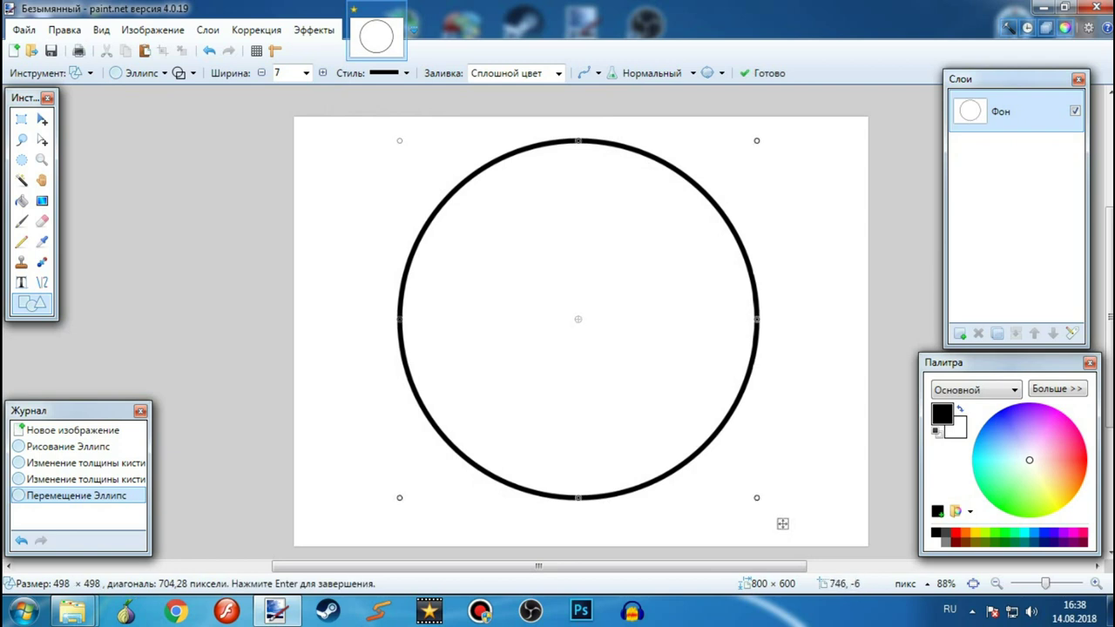
# Add a new layer and place it below the Фон layer holding the ball outline.
pyautogui.click(960, 334)
pyautogui.moveTo(1008, 112); pyautogui.dragTo(1007, 154)
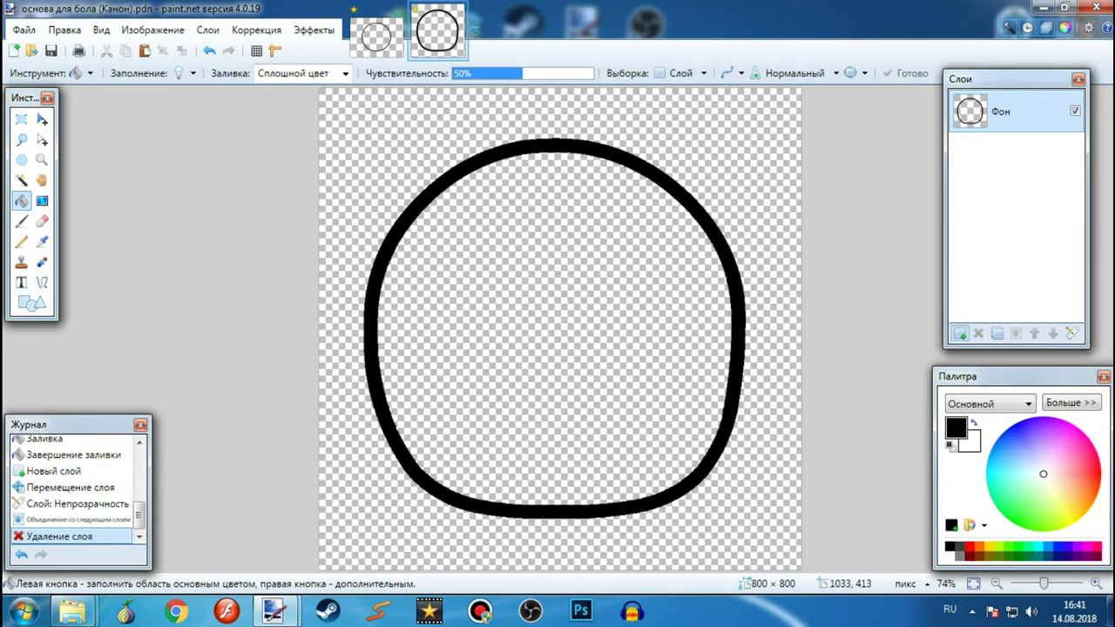
pyautogui.click(960, 334)
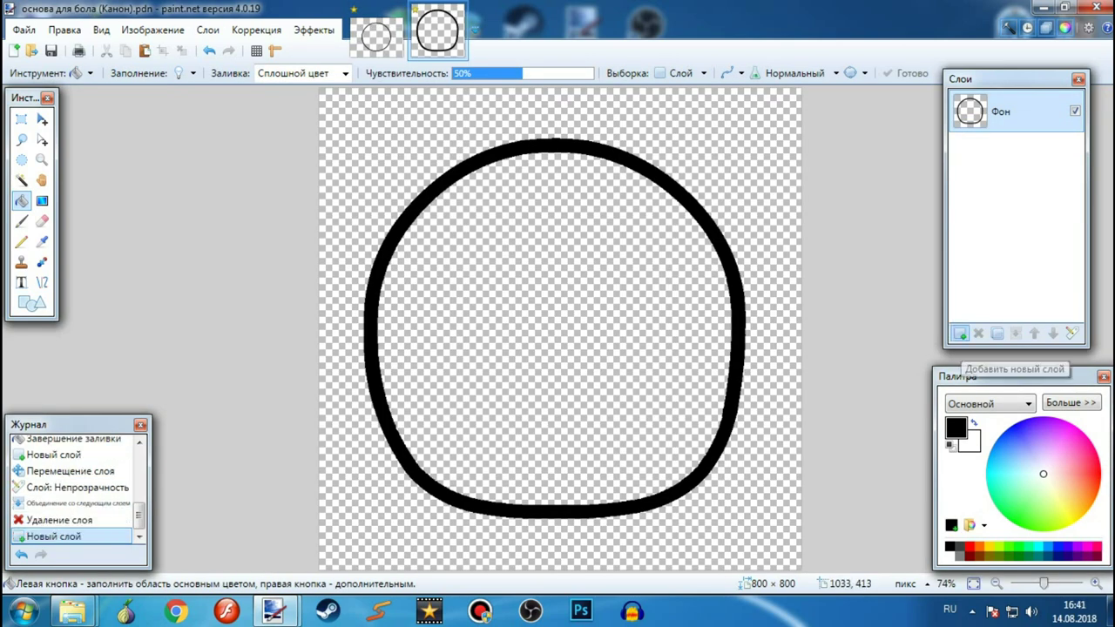
pyautogui.click(1053, 334)
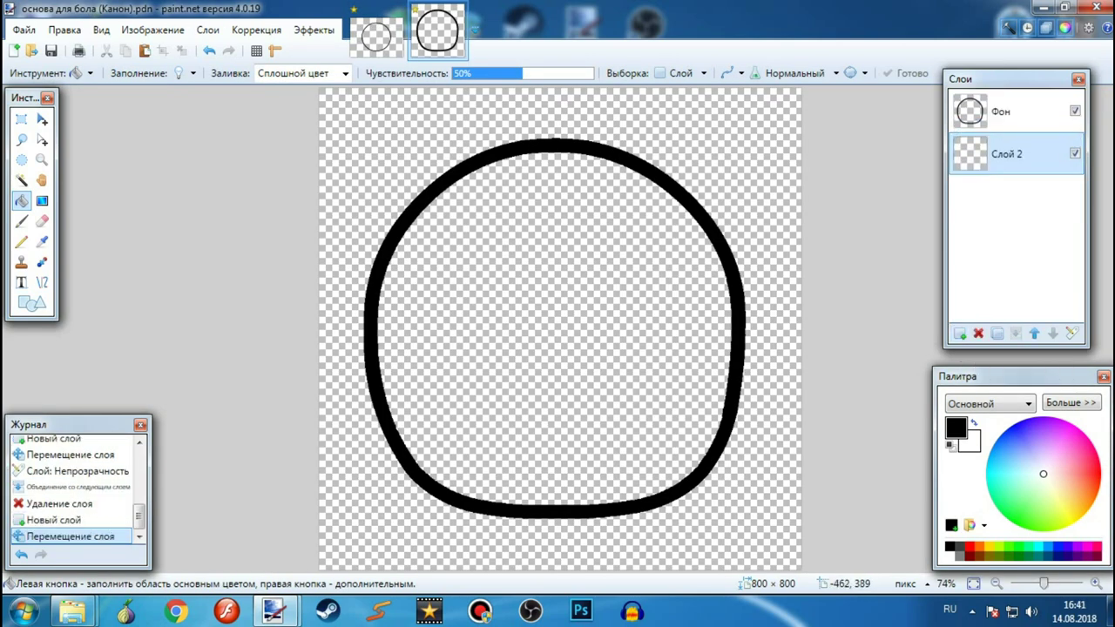
# Draw a wide, flat ellipse about 733 × 105 px on Слой 2, positioned across the ball's base.
pyautogui.click(33, 303)
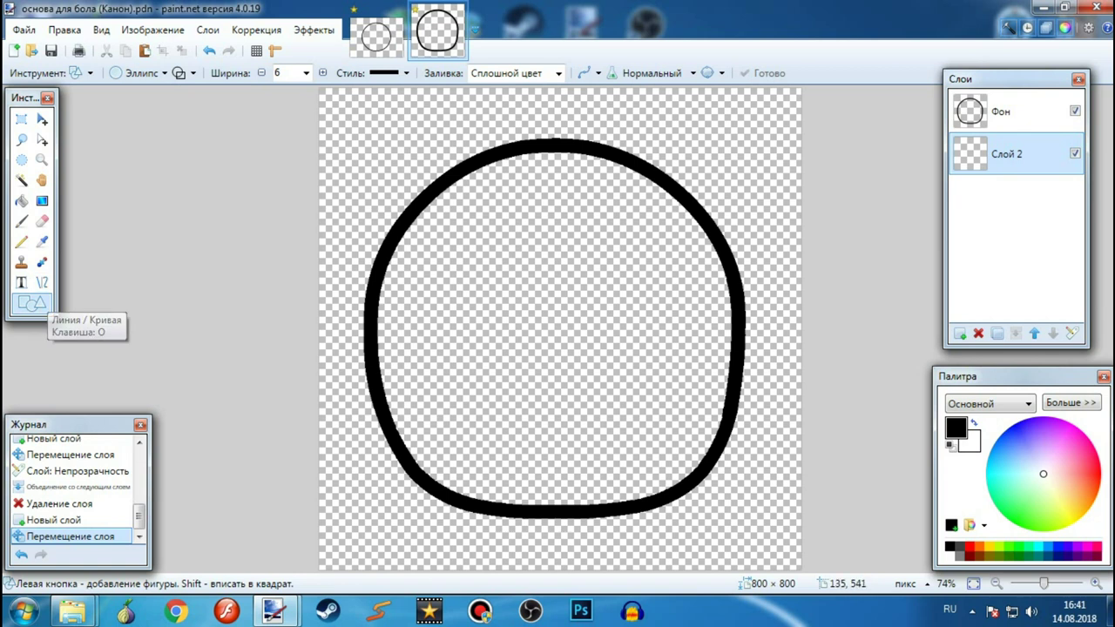
pyautogui.moveTo(336, 541); pyautogui.dragTo(779, 483)
pyautogui.moveTo(562, 486); pyautogui.dragTo(591, 497)
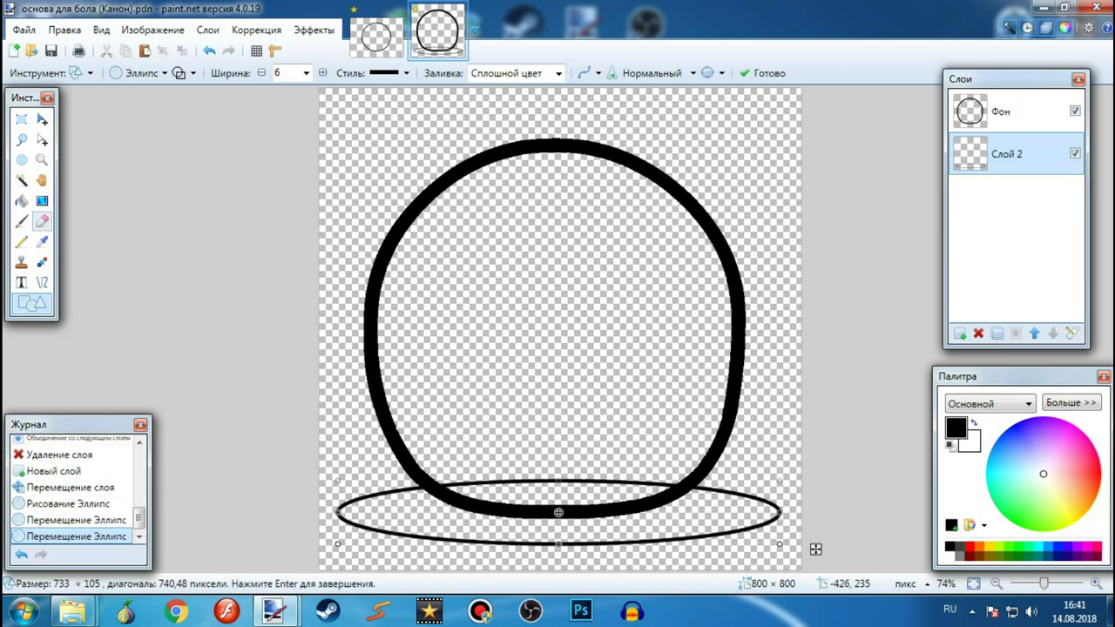
# Fill the ellipse at the ball's base with black and set the opacity of Слой 2 to 80.
pyautogui.click(22, 200)
pyautogui.click(410, 508)
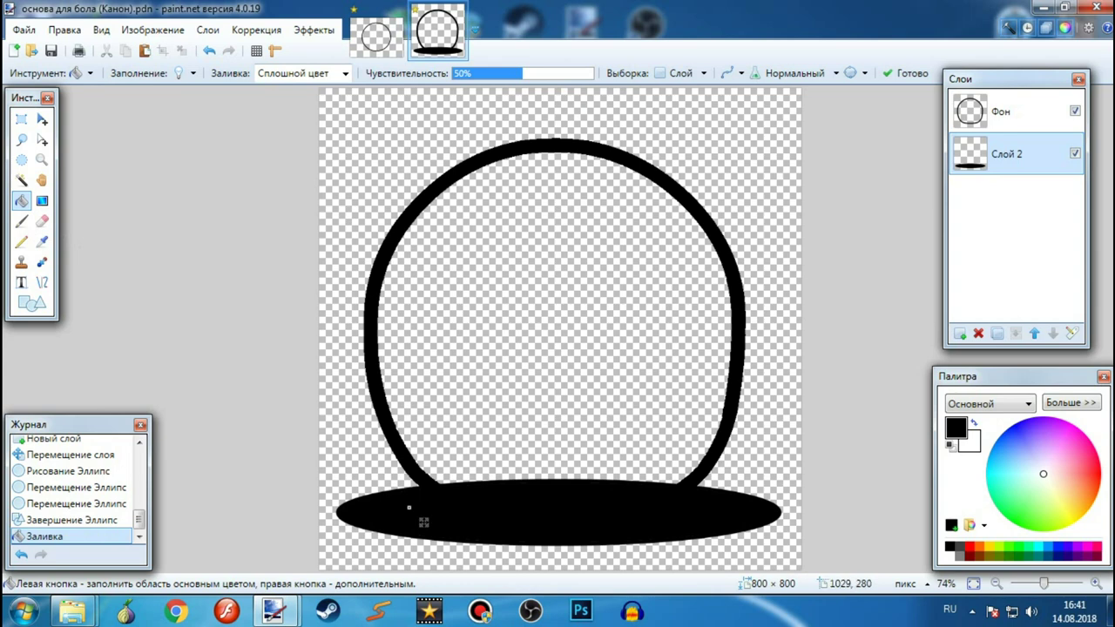
pyautogui.press('F4')
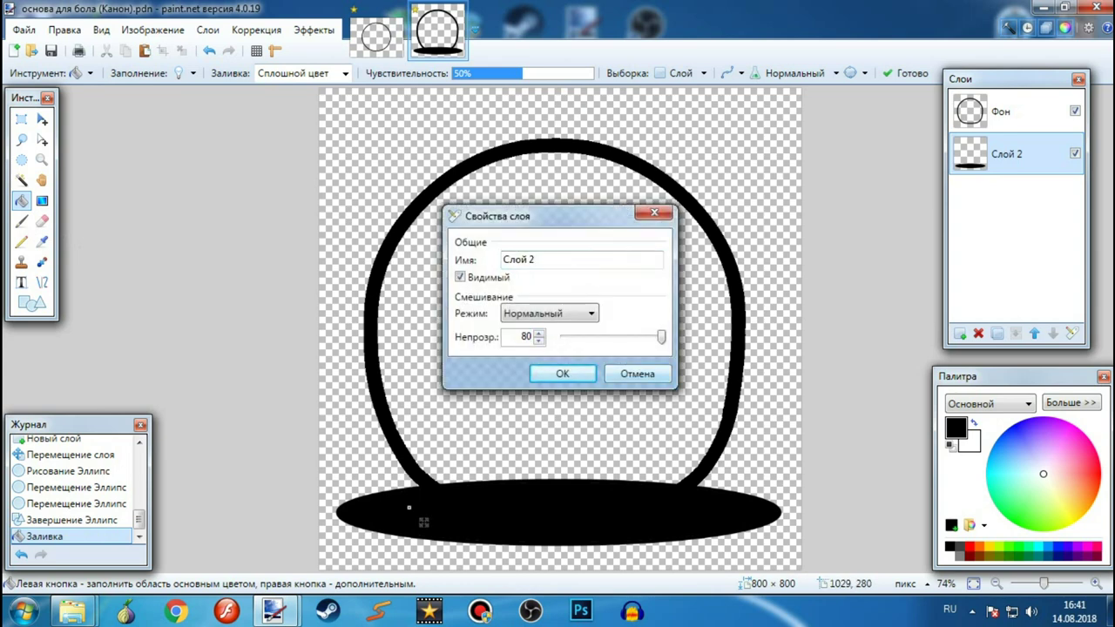
pyautogui.press('Return')
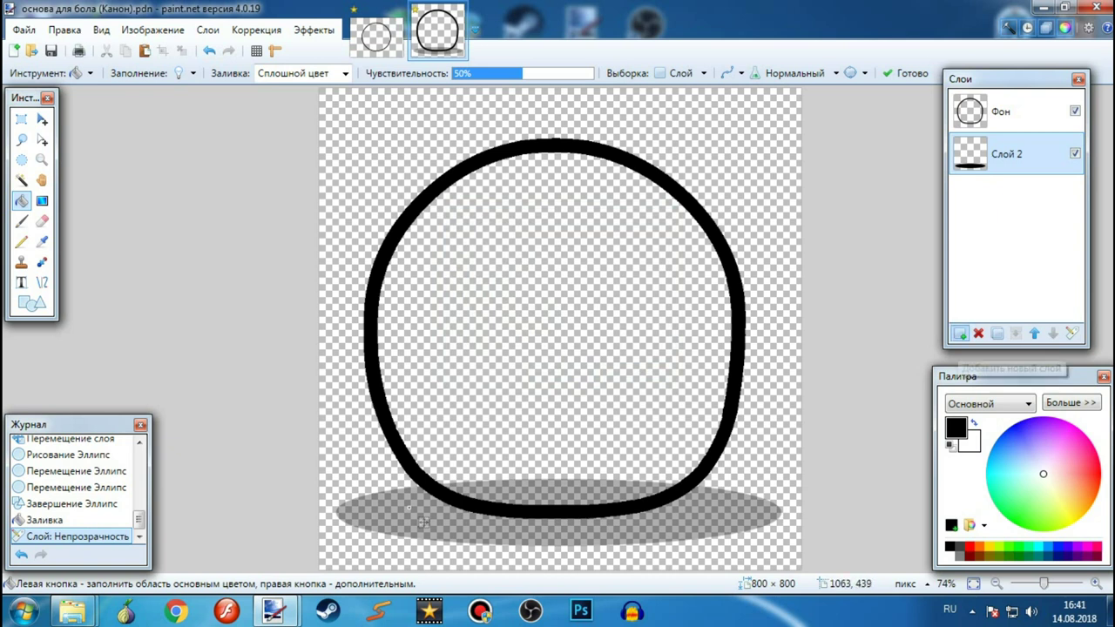
# Add a new layer beneath the shadow layer Слой 2 and merge Слой 2 down into it.
pyautogui.click(960, 334)
pyautogui.click(1053, 334)
pyautogui.click(1007, 154)
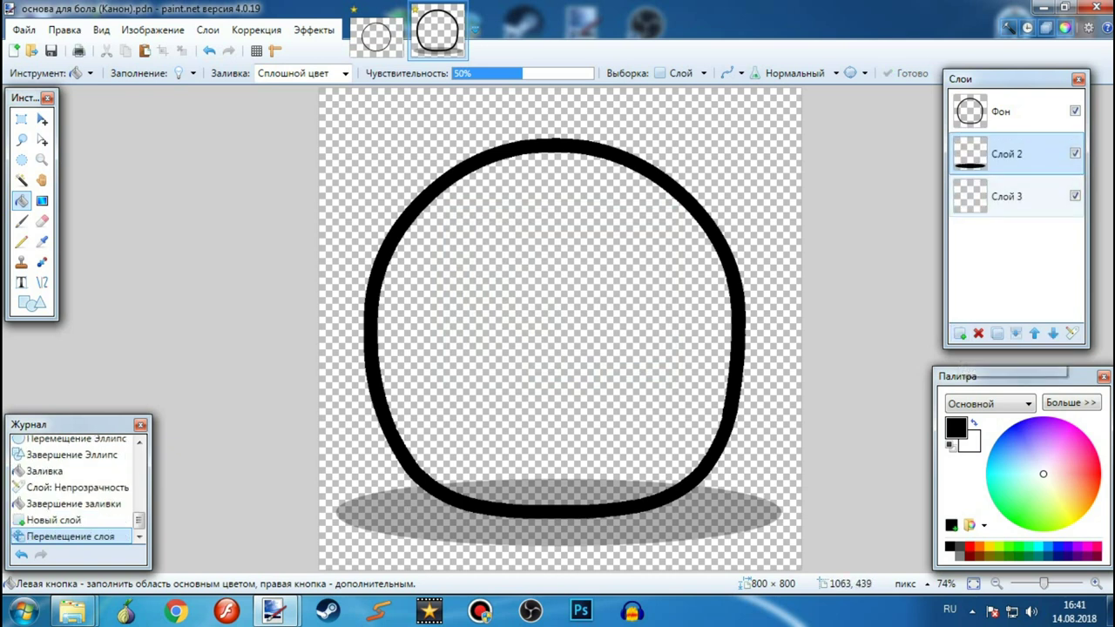
pyautogui.click(1016, 334)
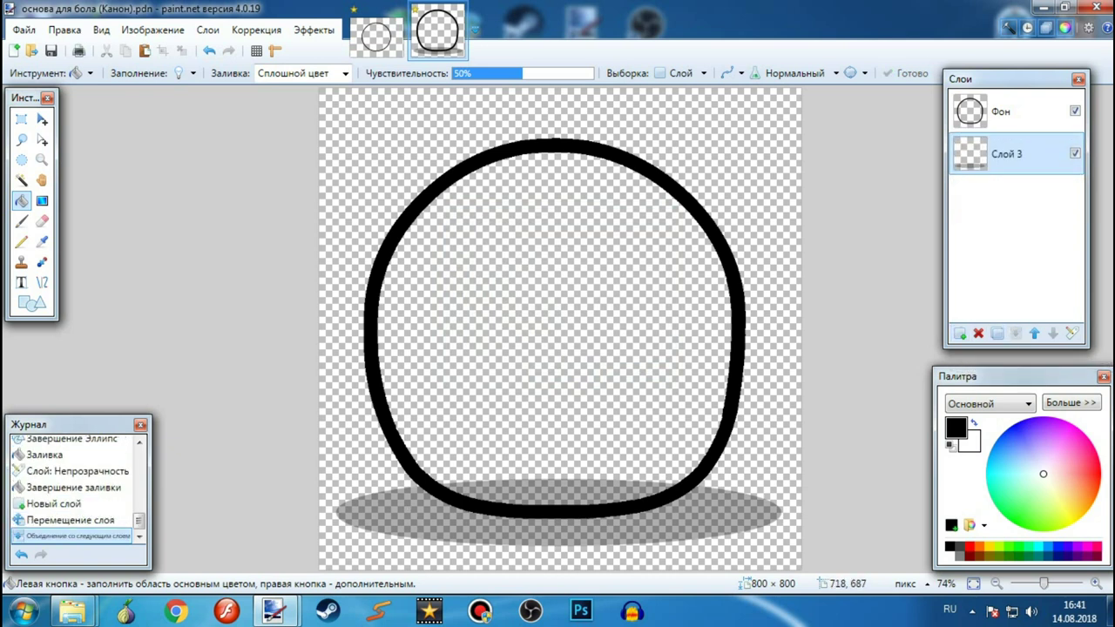
# Add a new layer above Фон and select the ball's interior on the Фон layer with the Magic Wand.
pyautogui.click(1007, 112)
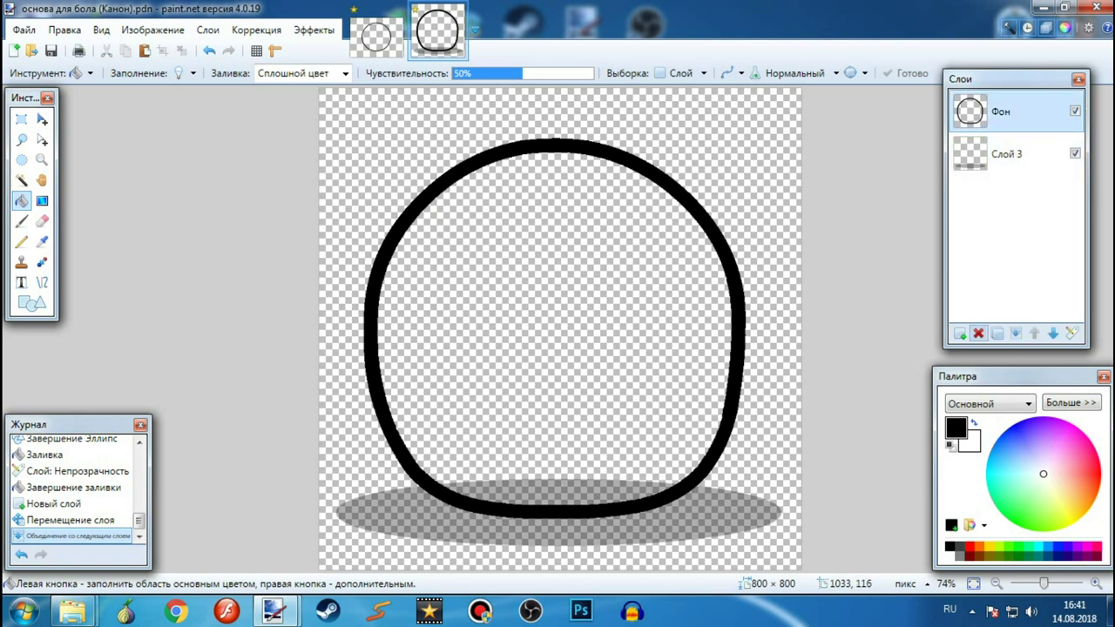
pyautogui.click(960, 334)
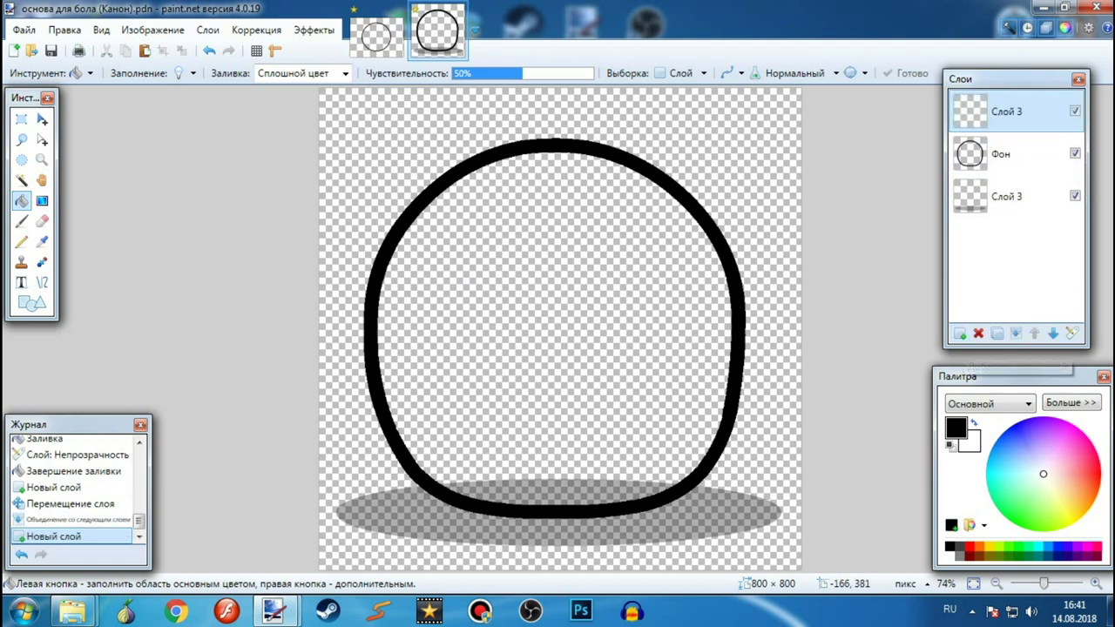
pyautogui.click(22, 220)
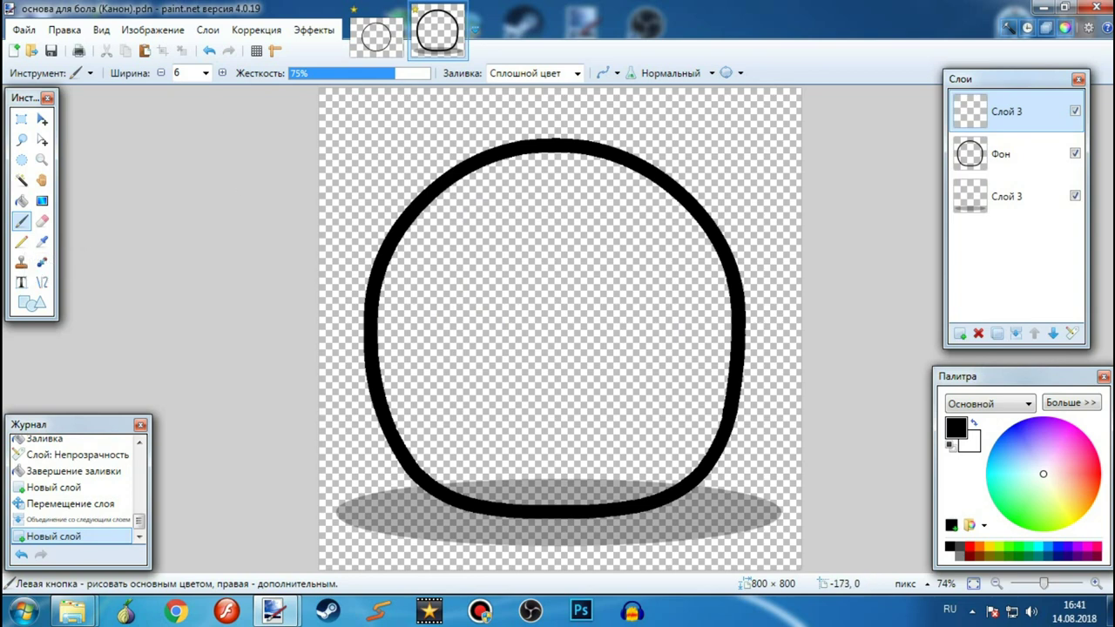
pyautogui.click(21, 180)
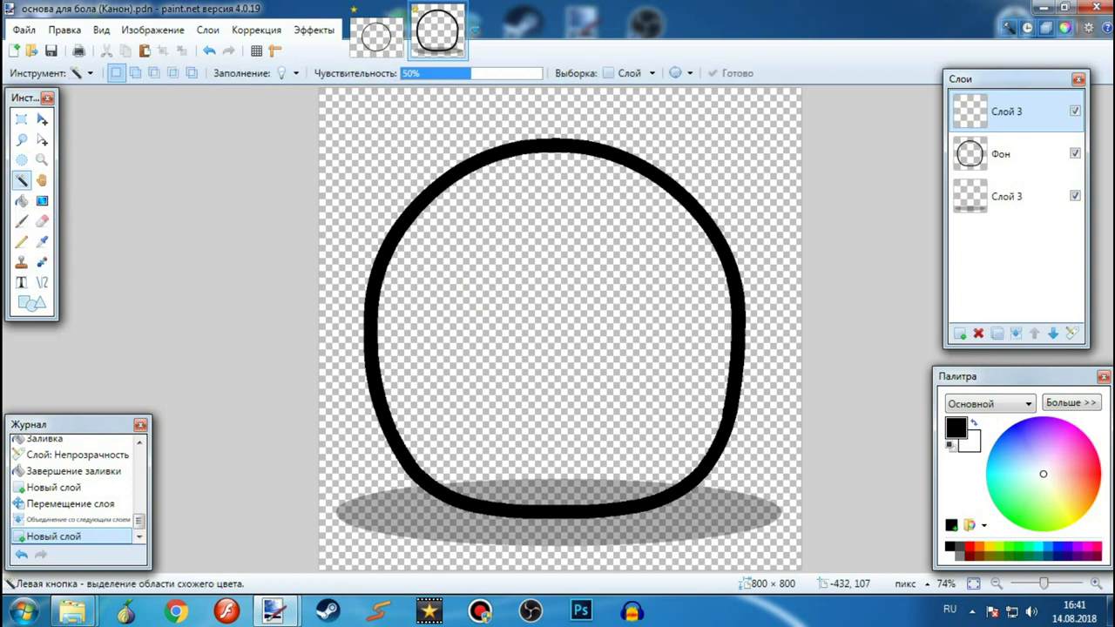
pyautogui.click(1000, 154)
pyautogui.click(546, 286)
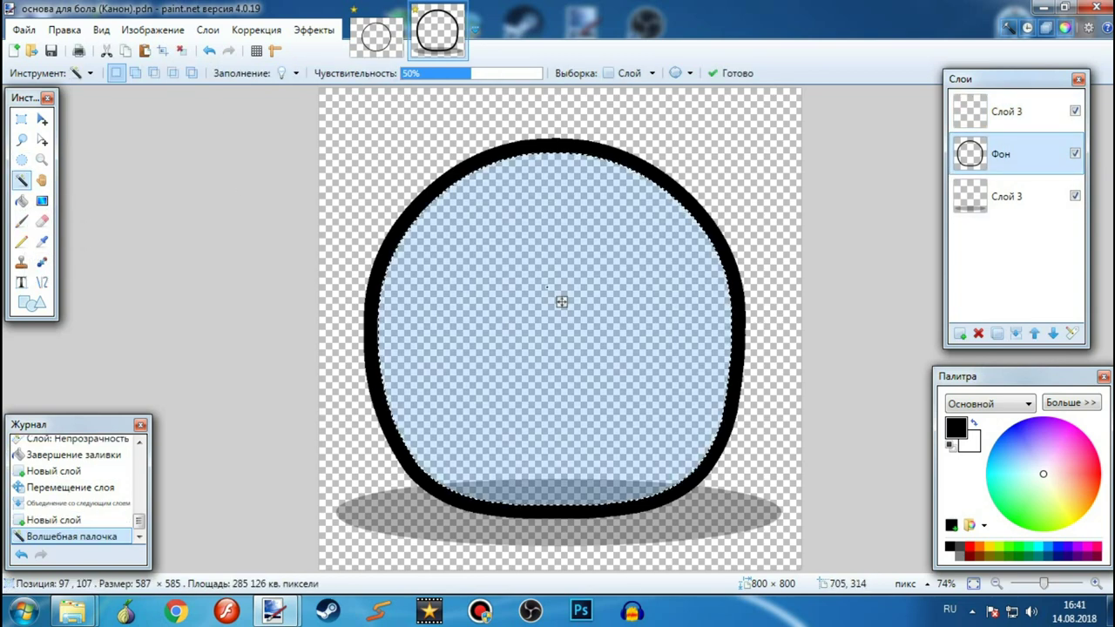
# Fill the selected ball interior with black on the empty top layer, and clear the interior selection.
pyautogui.hotkey('alt', 'pageup')
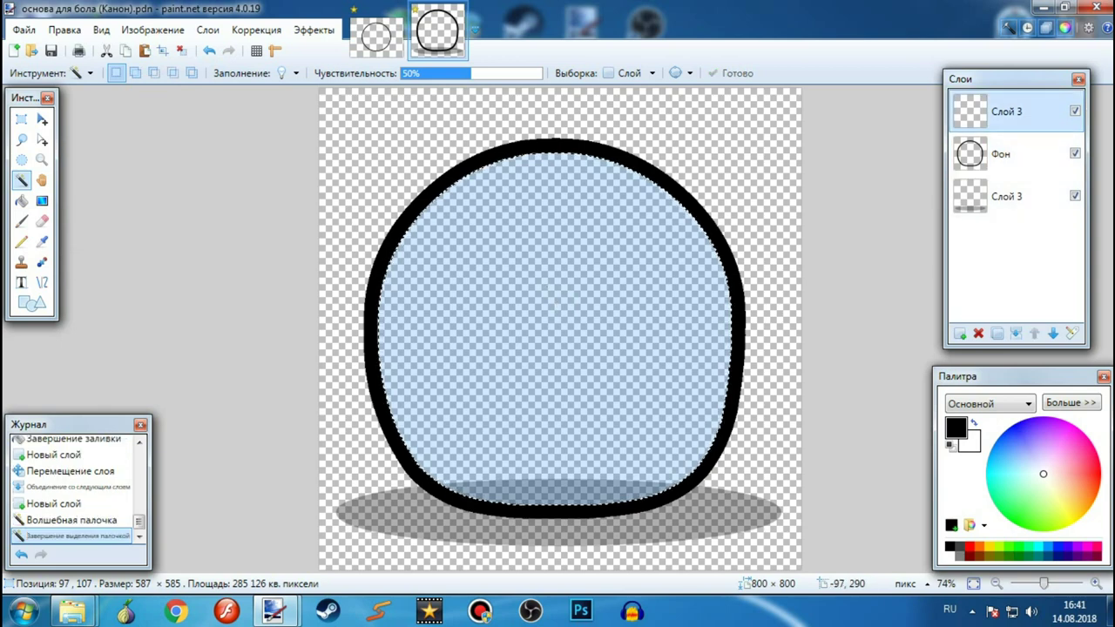
pyautogui.click(22, 200)
pyautogui.click(511, 366)
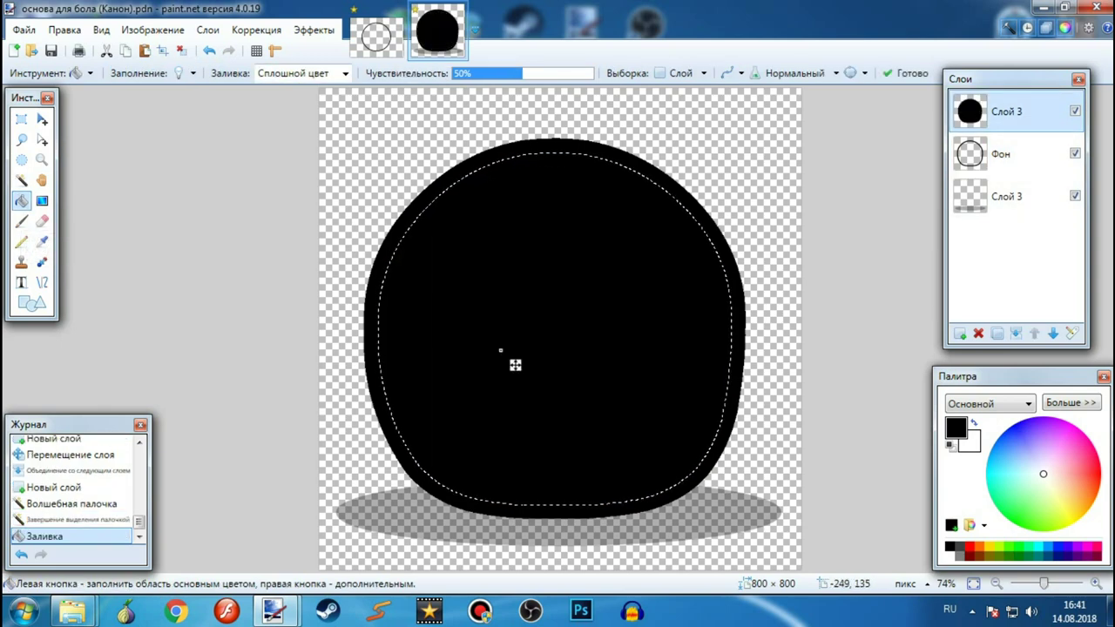
pyautogui.click(22, 119)
pyautogui.click(330, 281)
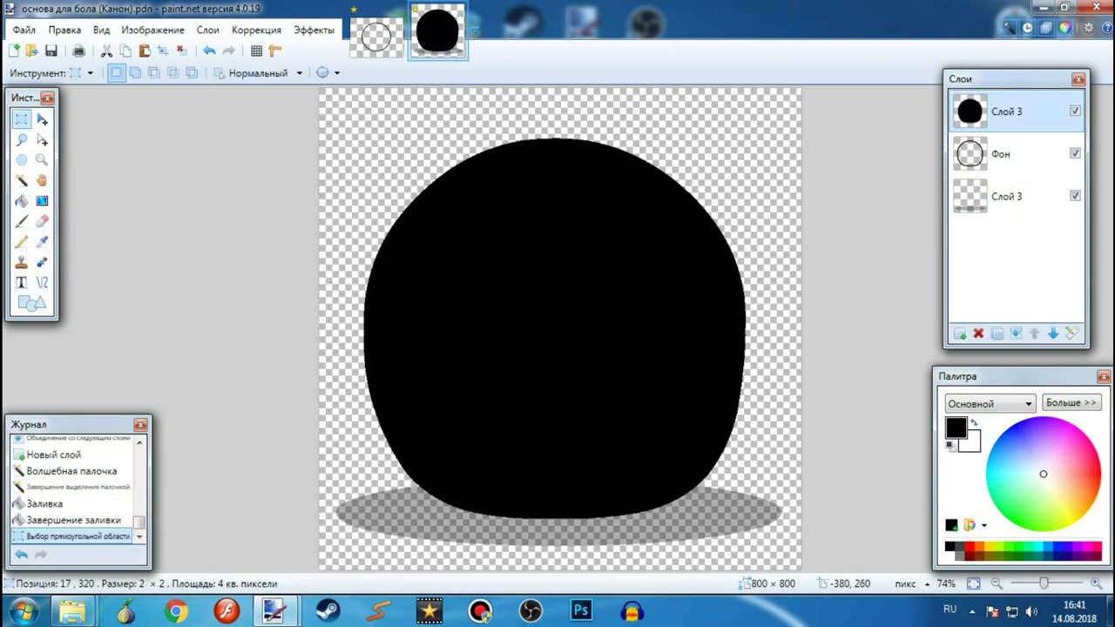
# Set the Eraser to width 1200 and hardness 0%, and try erasing the black fill from the ball's upper-right area.
pyautogui.click(42, 223)
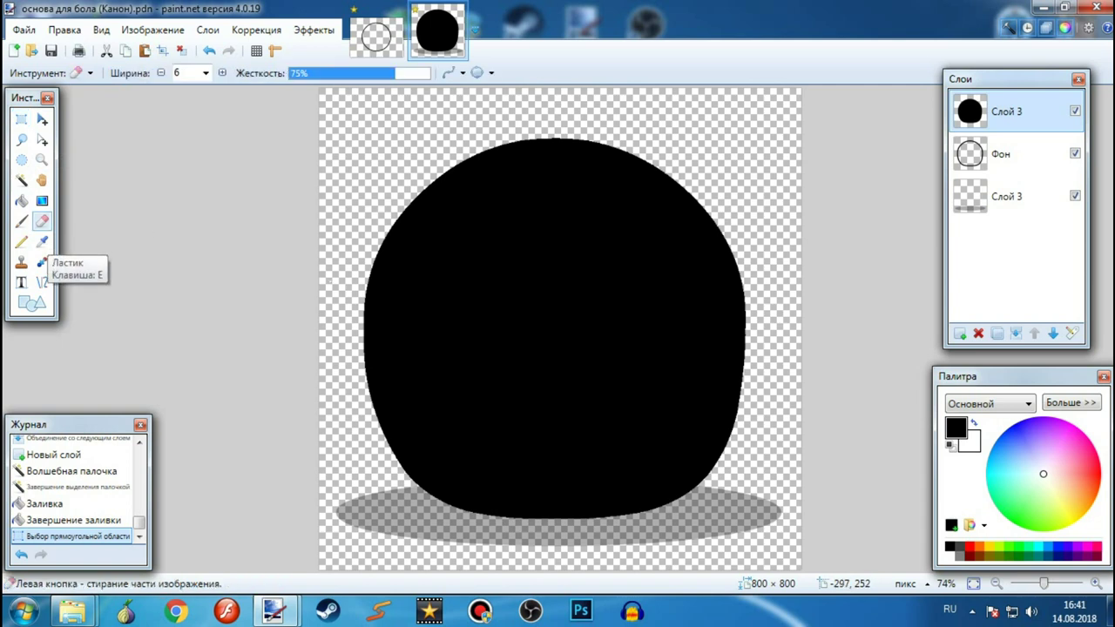
pyautogui.click(206, 72)
pyautogui.scroll(-5, 186, 348)
pyautogui.click(187, 348)
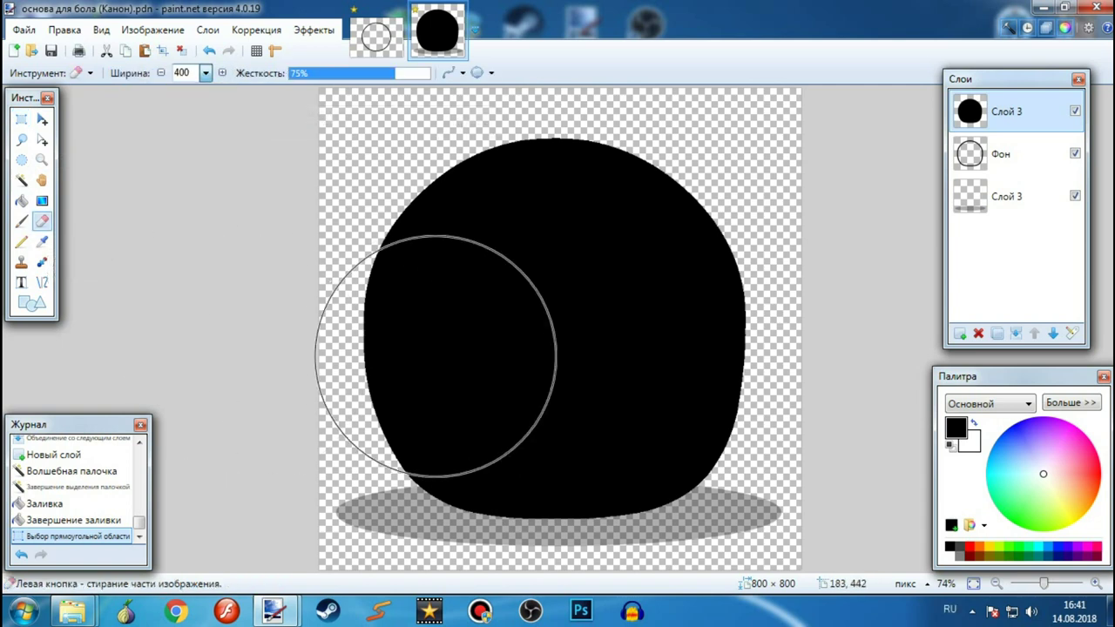
pyautogui.click(206, 72)
pyautogui.click(182, 309)
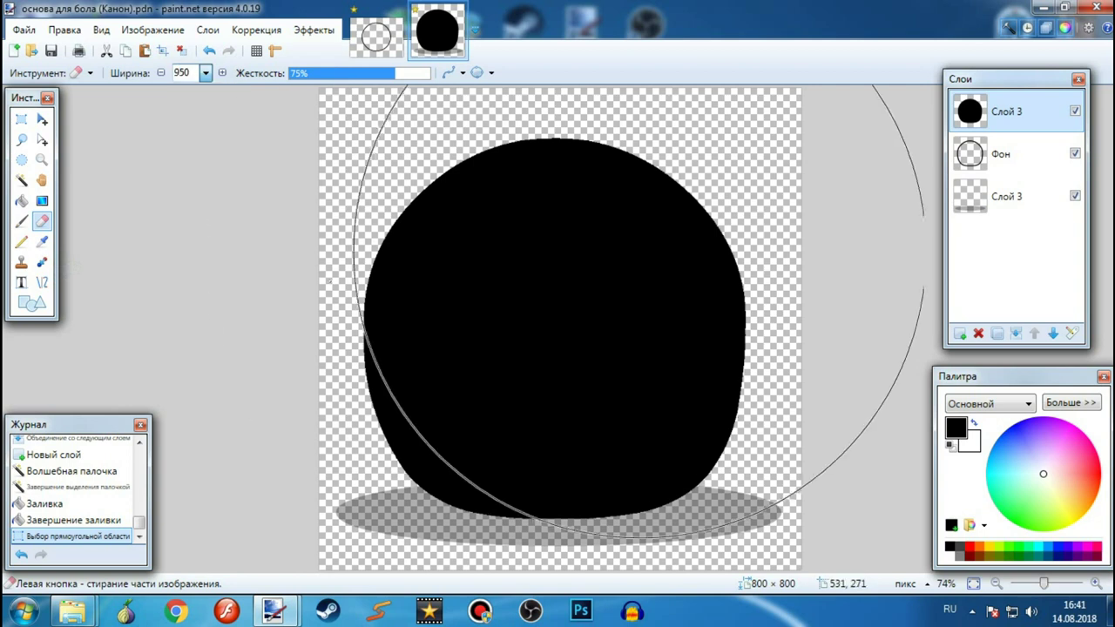
pyautogui.click(205, 72)
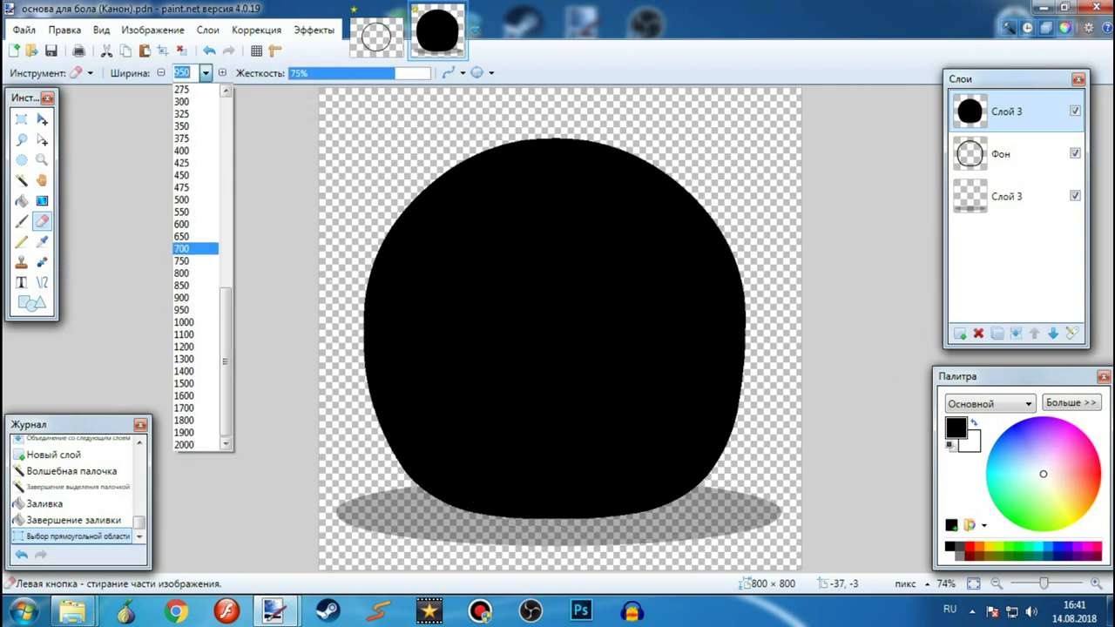
pyautogui.click(184, 346)
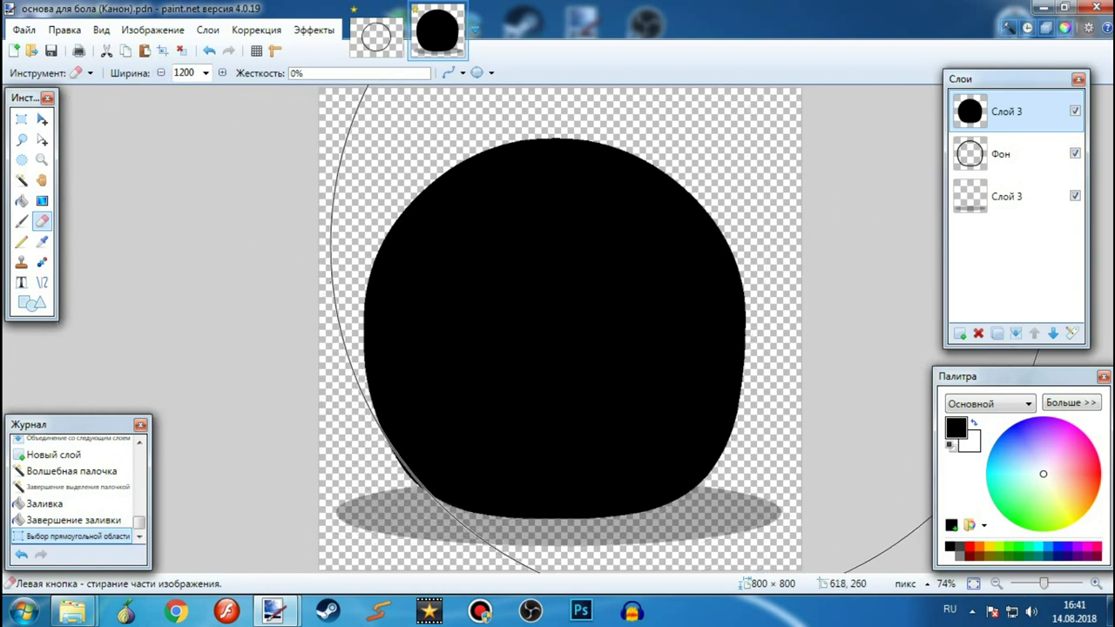
pyautogui.click(691, 244)
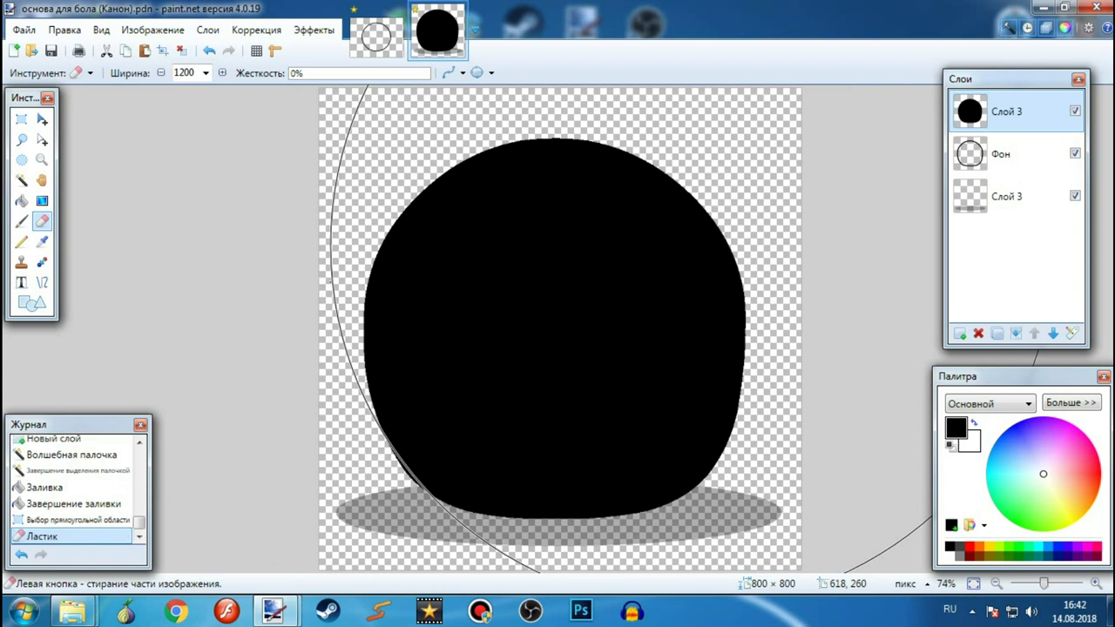
# Select the entire 800 × 800 px canvas with the top fill layer active.
pyautogui.click(21, 119)
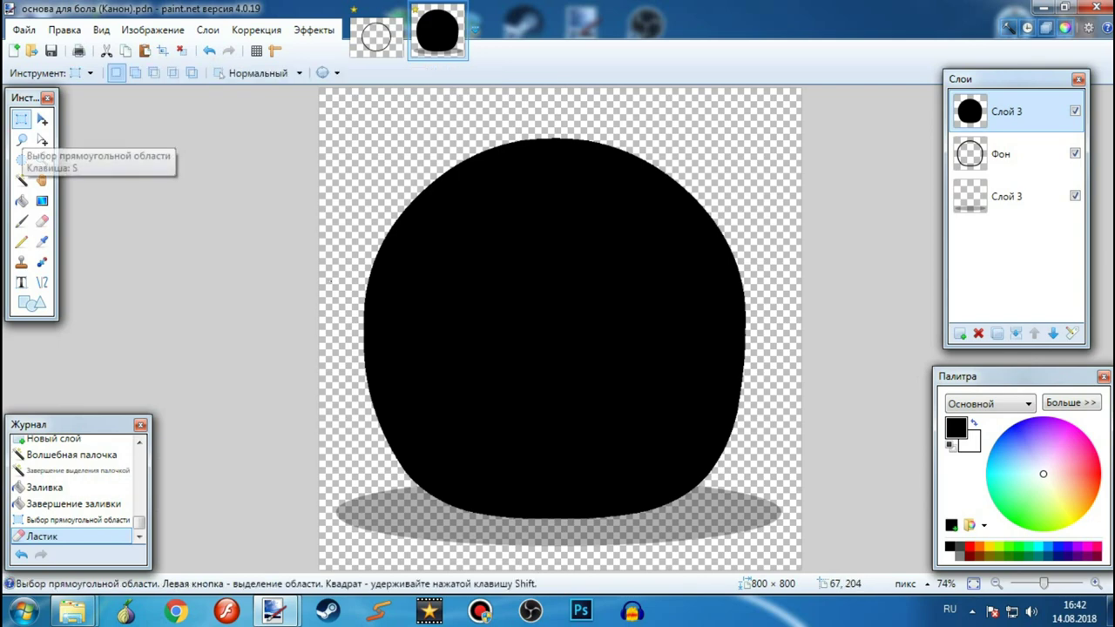
pyautogui.scroll(-2, 456, 238)
pyautogui.hotkey('ctrl', 'a')
pyautogui.hotkey('ctrl', '+')
pyautogui.hotkey('ctrl', '+')
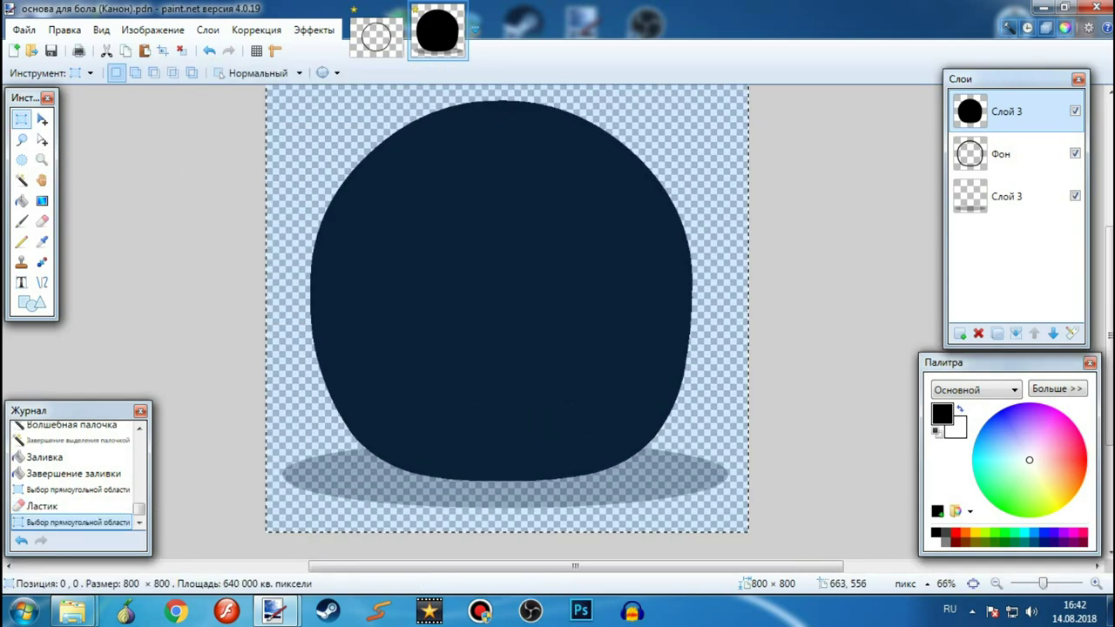
# Erase the black fill once from the ball's right side with the 1200-wide, 0% hardness Eraser to form a soft shading gradient.
pyautogui.click(43, 222)
pyautogui.scroll(1, 397, 323)
pyautogui.scroll(-1, 518, 350)
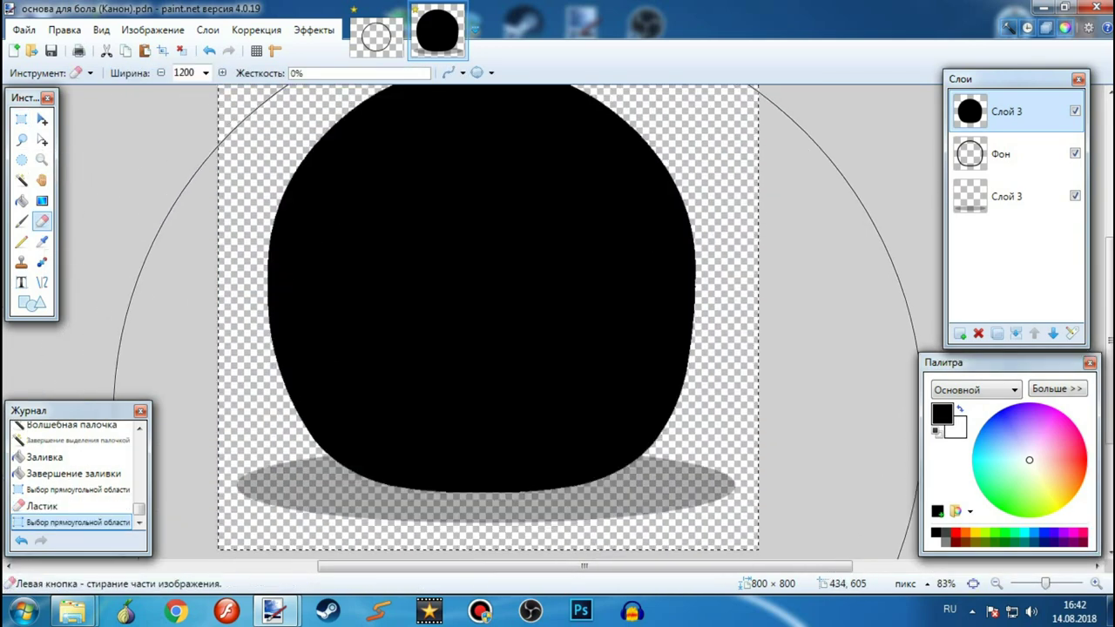
pyautogui.scroll(1, 565, 362)
pyautogui.click(629, 322)
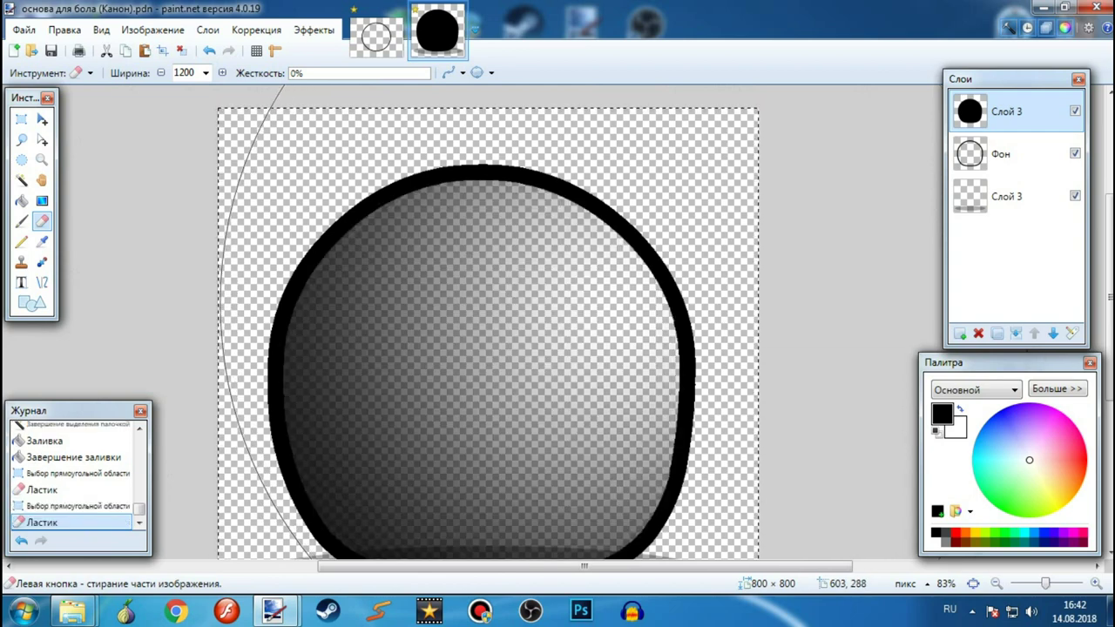
pyautogui.click(625, 302)
pyautogui.scroll(-2, 654, 317)
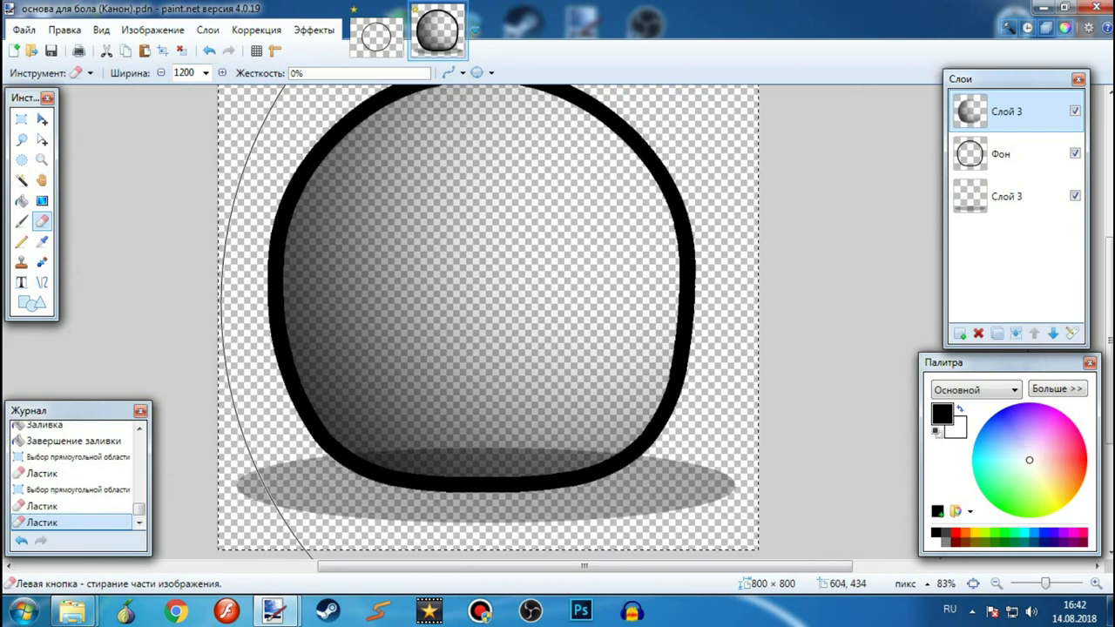
pyautogui.click(993, 154)
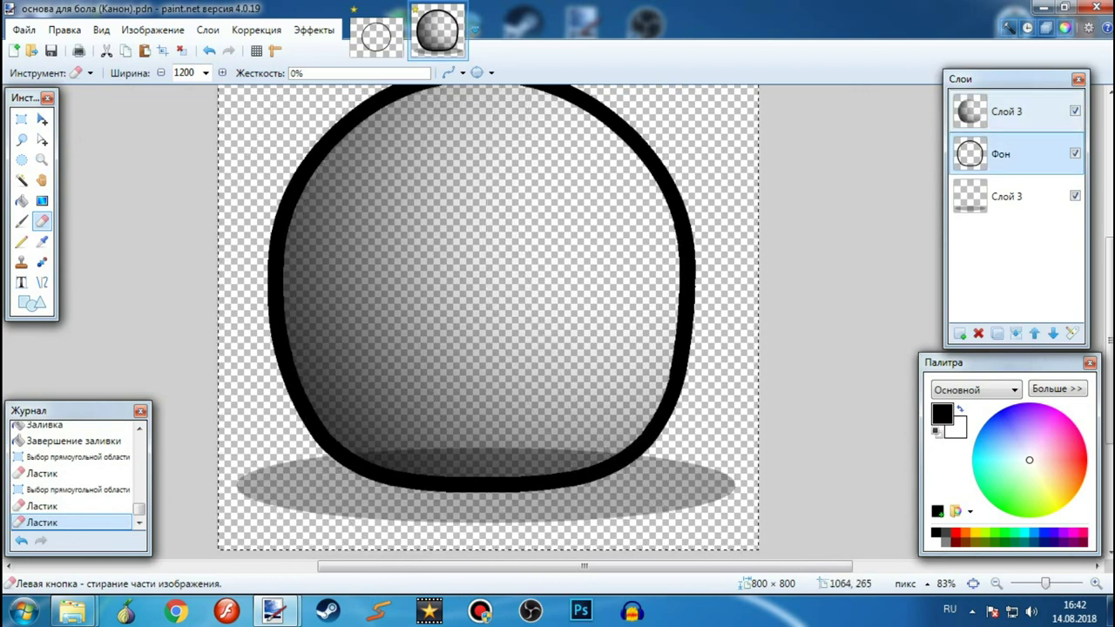
pyautogui.click(994, 111)
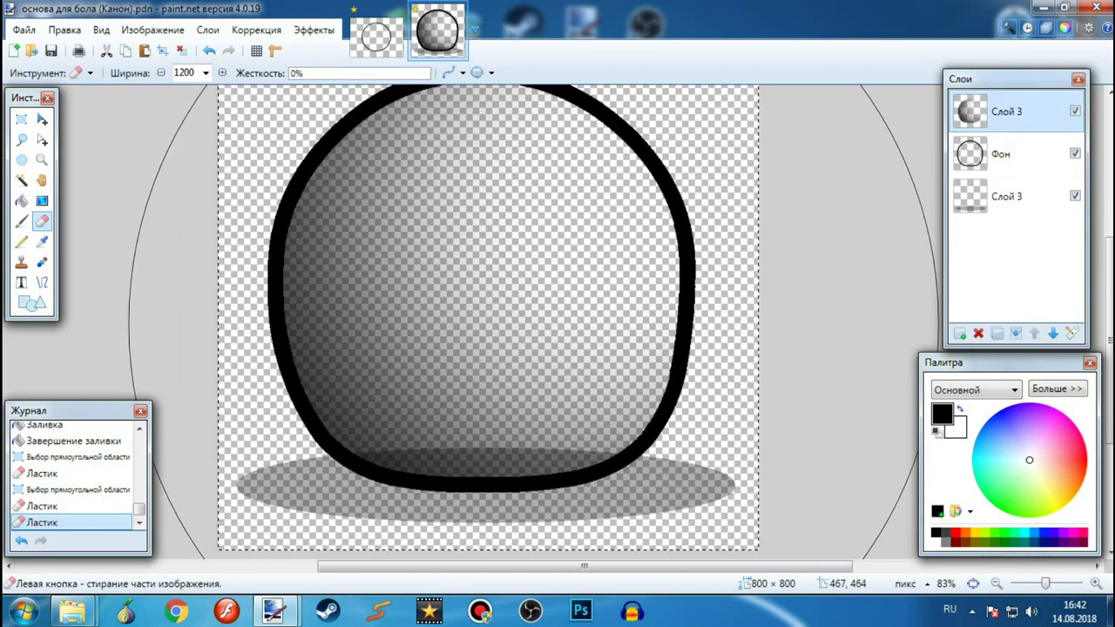
pyautogui.hotkey('ctrl', 'z')
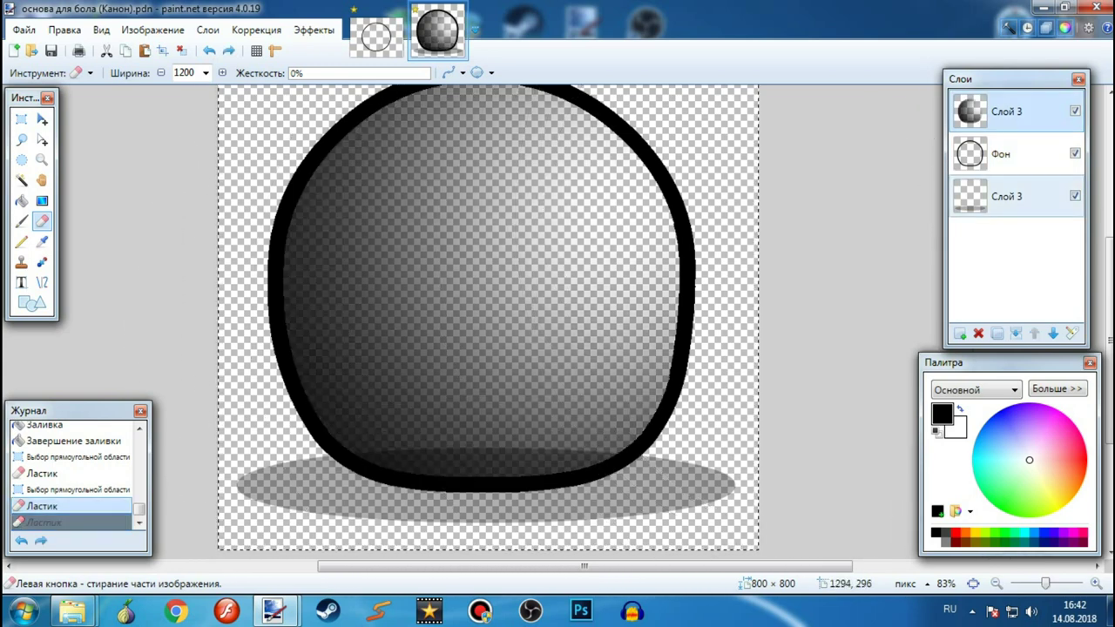
# Activate the Фон layer, copy the first Russian flag picture from the browser's image results, and return to основа для бола (Канон).
pyautogui.click(1002, 154)
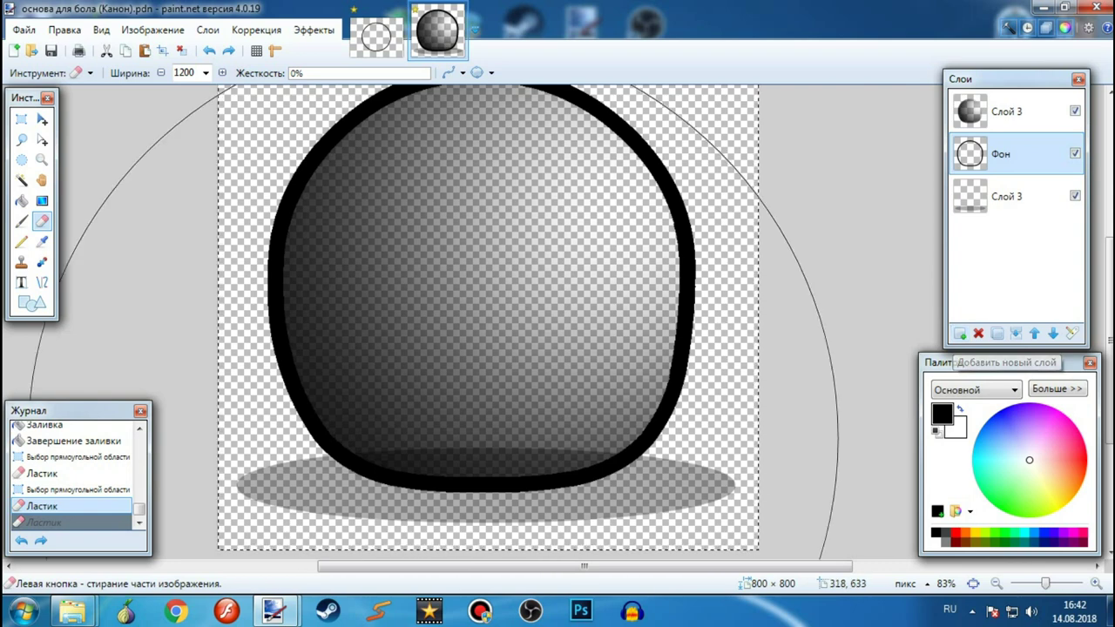
pyautogui.scroll(2, 470, 444)
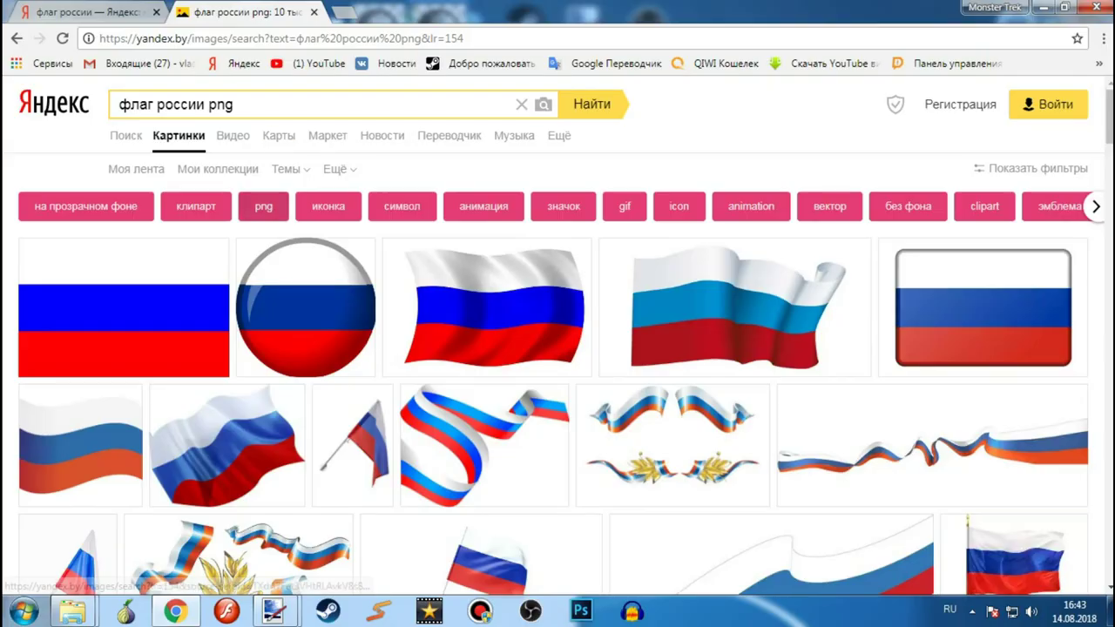
pyautogui.click(75, 311)
pyautogui.rightClick(356, 286)
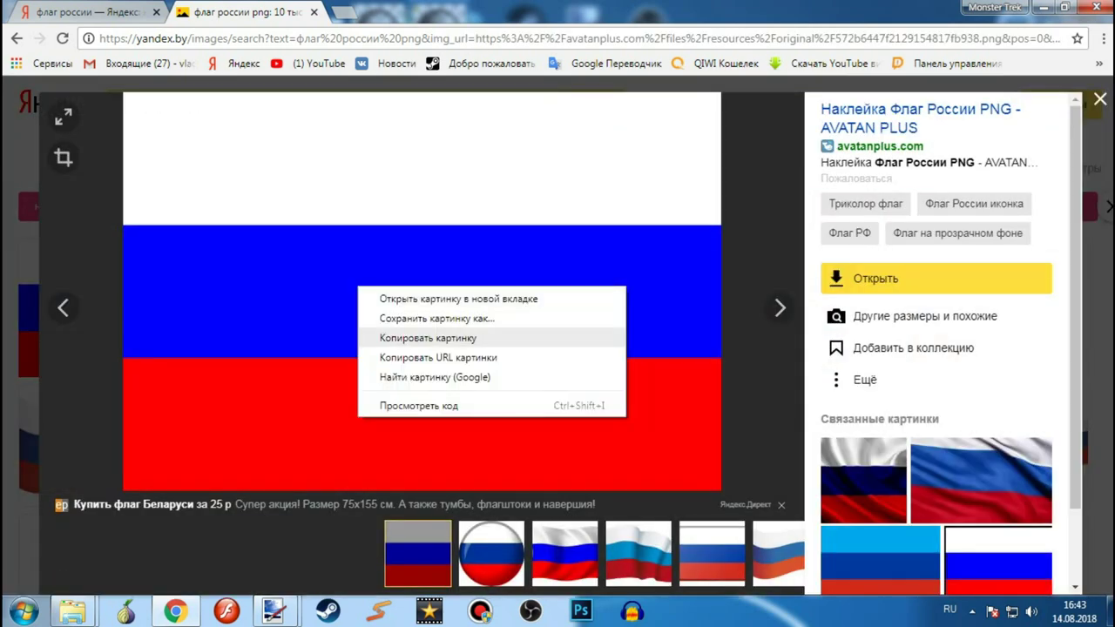
pyautogui.click(419, 334)
pyautogui.moveTo(273, 611)
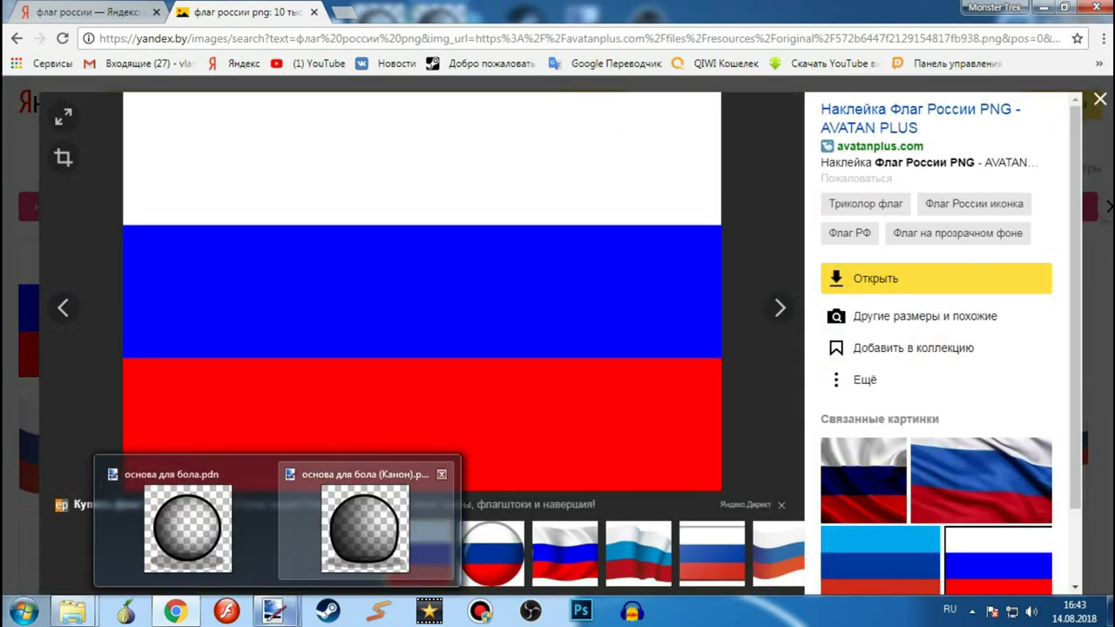
pyautogui.click(369, 523)
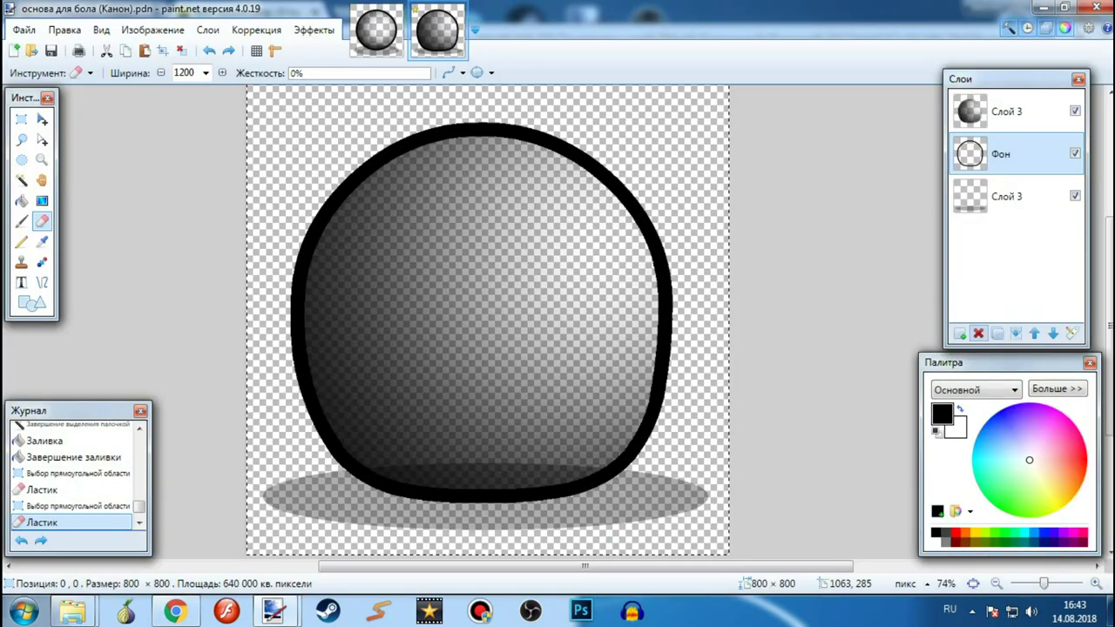
# Add a new layer, place it directly below Фон, and activate the Move Selected Pixels tool.
pyautogui.click(960, 334)
pyautogui.click(1053, 334)
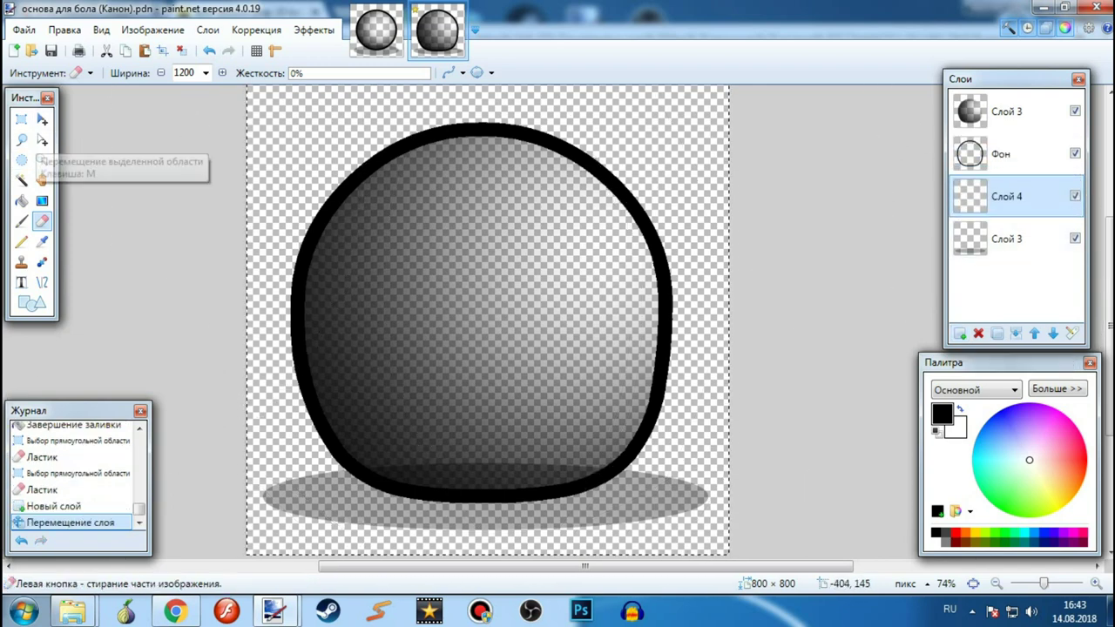
pyautogui.click(41, 119)
pyautogui.moveTo(505, 566); pyautogui.dragTo(466, 566)
pyautogui.scroll(-1, 471, 497)
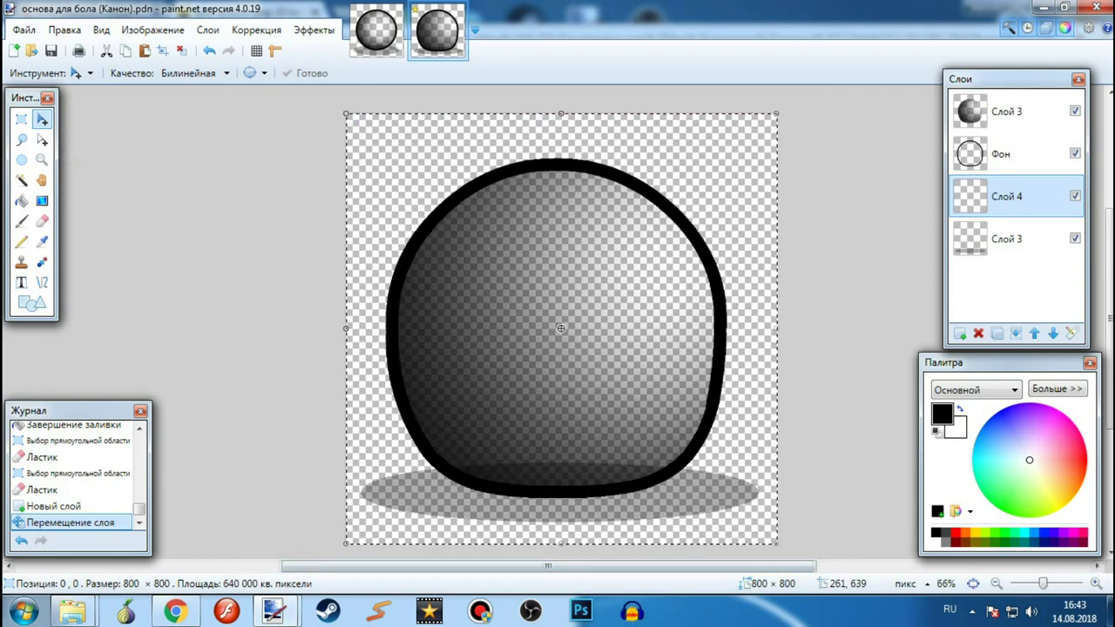
pyautogui.click(376, 32)
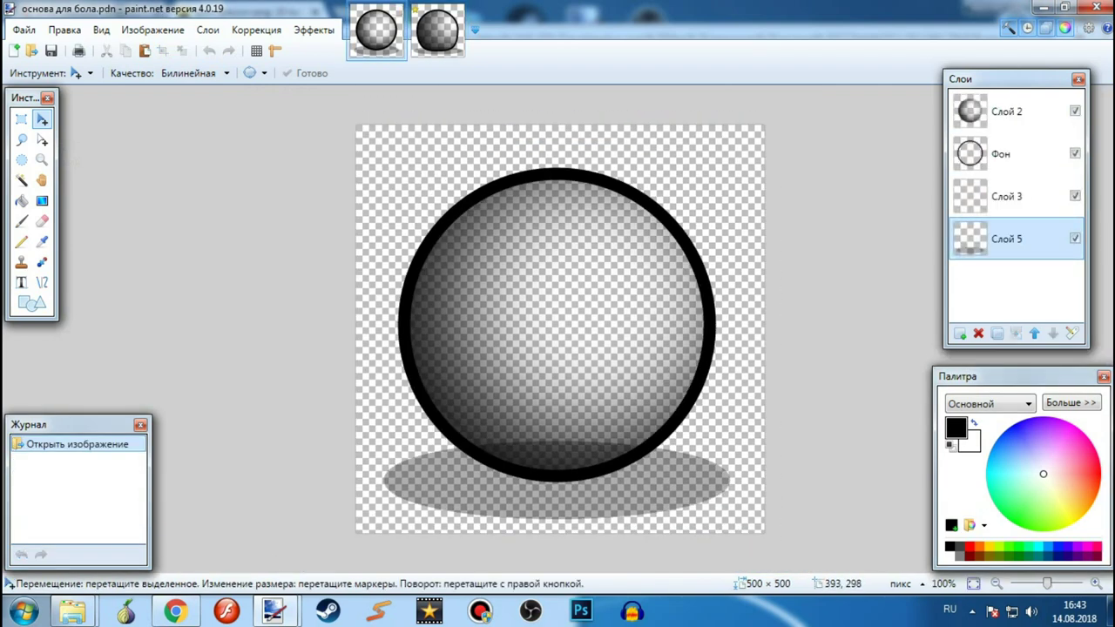
pyautogui.click(438, 31)
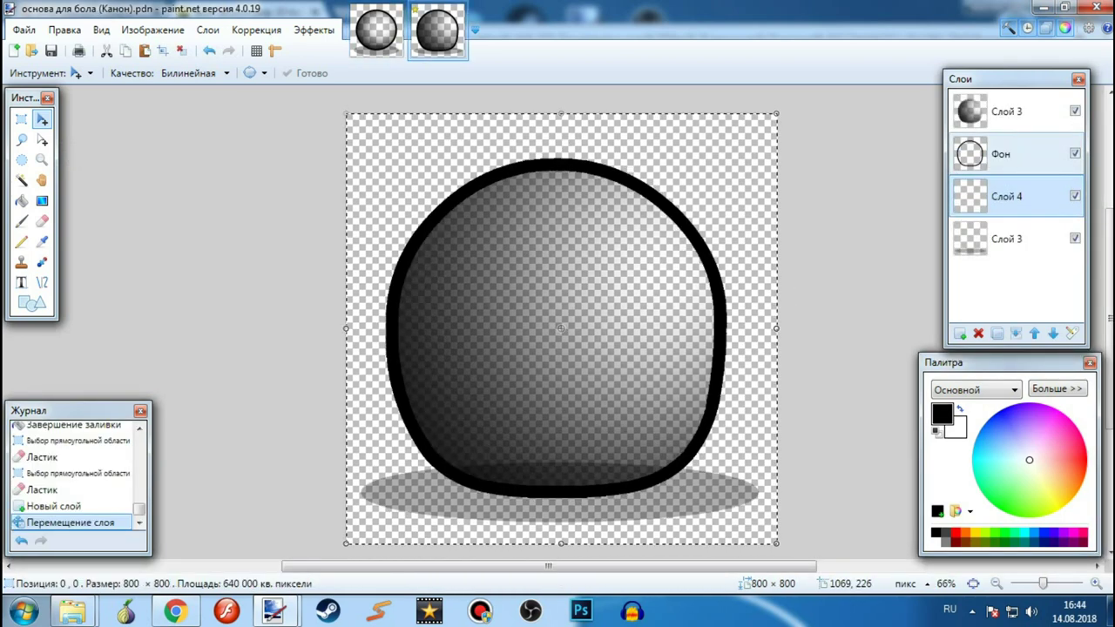
pyautogui.click(1007, 154)
pyautogui.click(1006, 238)
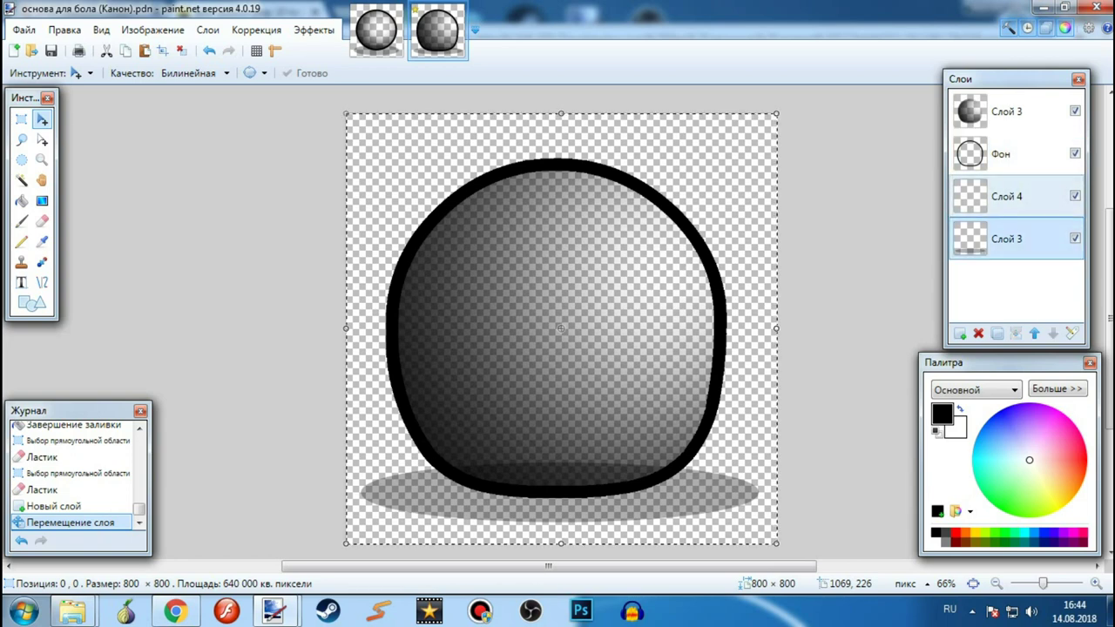
# Paste the flag onto the empty Слой 4 layer keeping the canvas size, and scale it down to about 687 × 458 px.
pyautogui.click(1007, 196)
pyautogui.hotkey('ctrl', 'v')
pyautogui.click(610, 427)
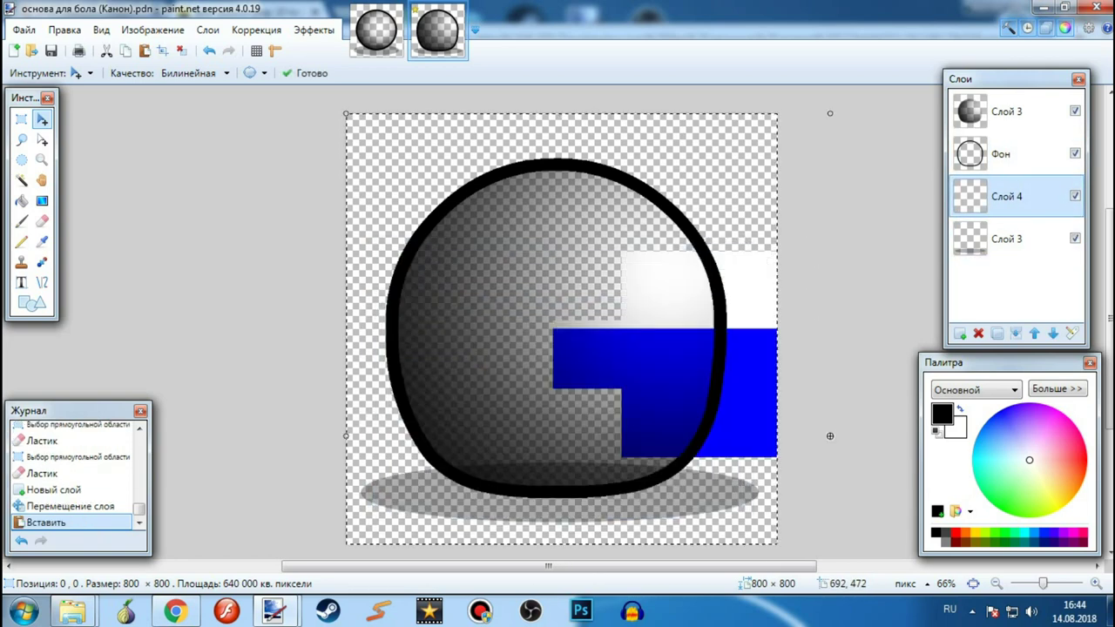
pyautogui.moveTo(709, 380); pyautogui.dragTo(567, 368)
pyautogui.scroll(-5, 510, 338)
pyautogui.moveTo(339, 205); pyautogui.dragTo(524, 315)
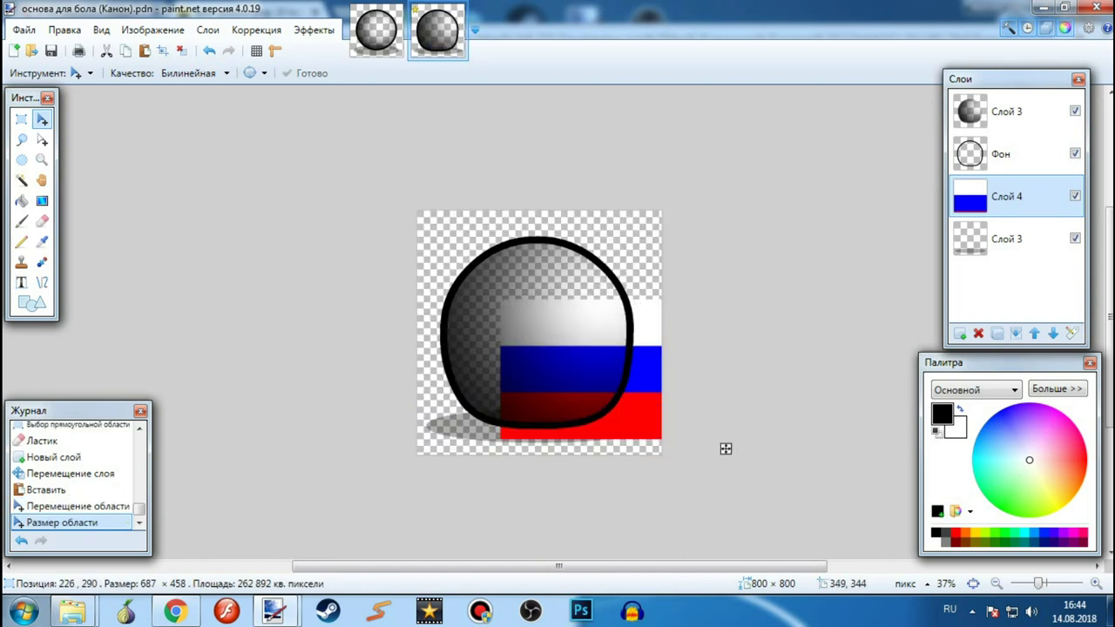
# Move the pasted flag over the ball and stretch it vertically to about 687 × 605 px so it covers the ball's interior.
pyautogui.moveTo(726, 449); pyautogui.dragTo(671, 448)
pyautogui.scroll(2, 672, 448)
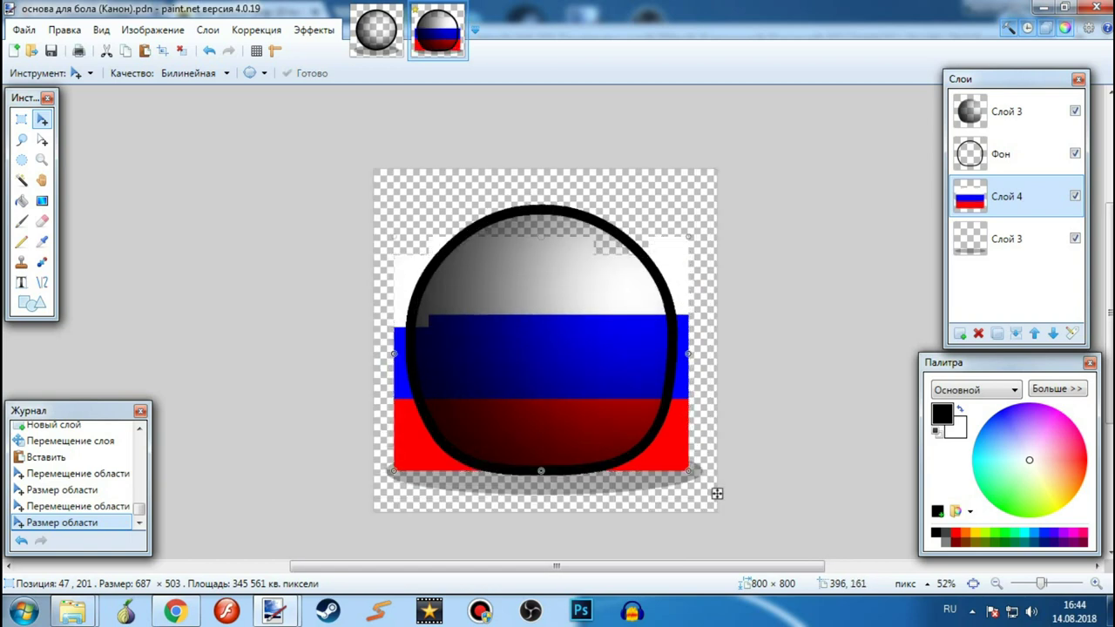
pyautogui.moveTo(544, 238); pyautogui.dragTo(547, 214)
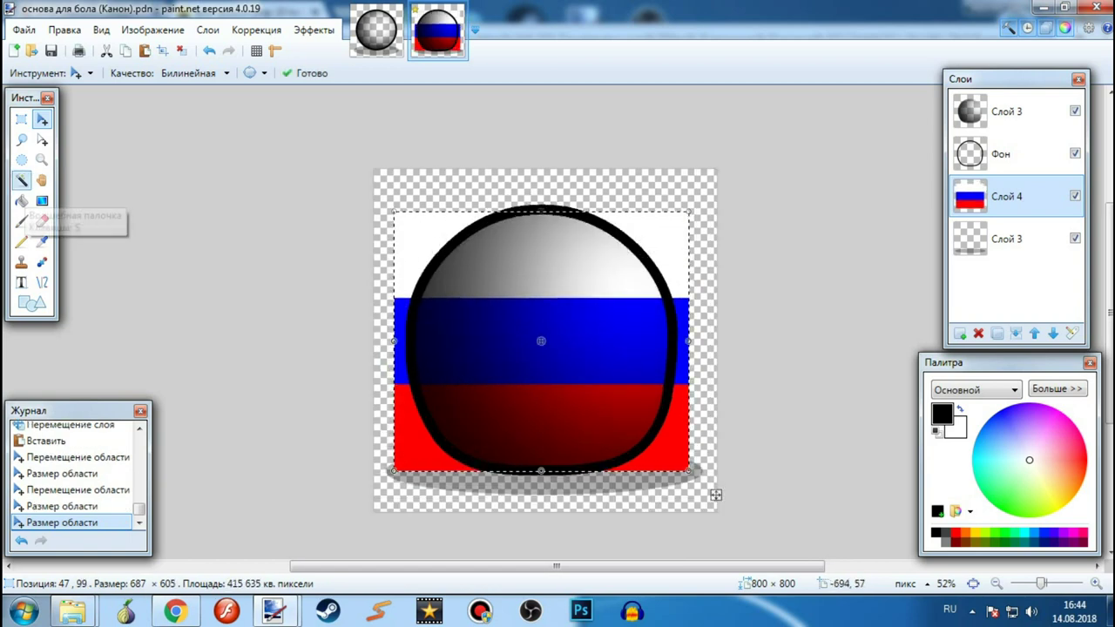
# Select the area outside the ball on the Фон layer with the Magic Wand and delete that part of the flag on Слой 4.
pyautogui.click(21, 180)
pyautogui.click(1002, 154)
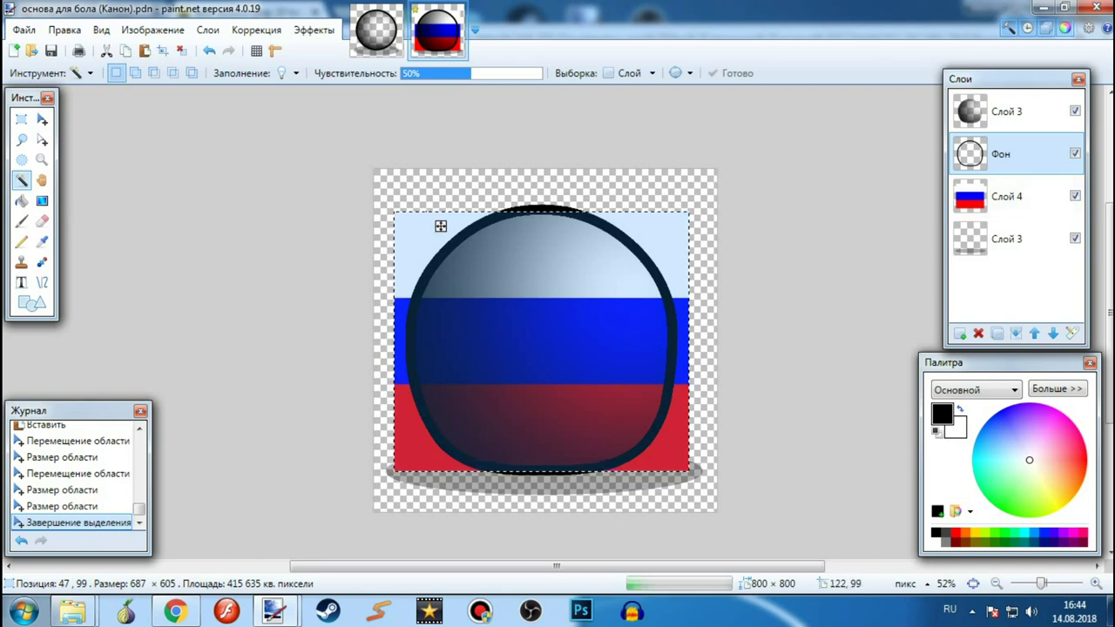
pyautogui.click(440, 226)
pyautogui.click(1007, 197)
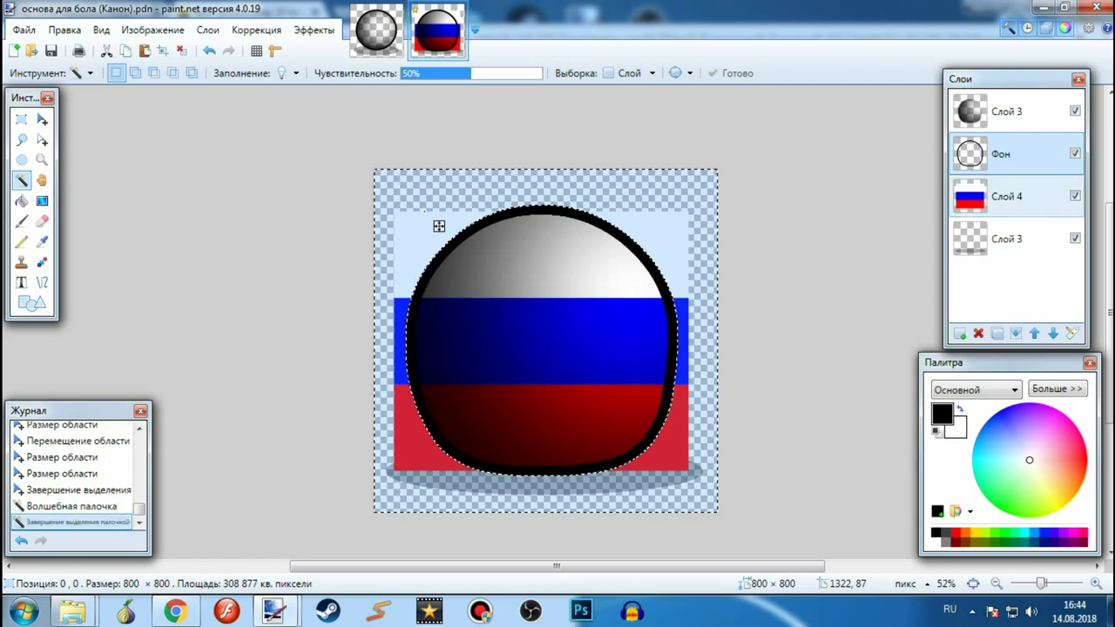
pyautogui.press('Delete')
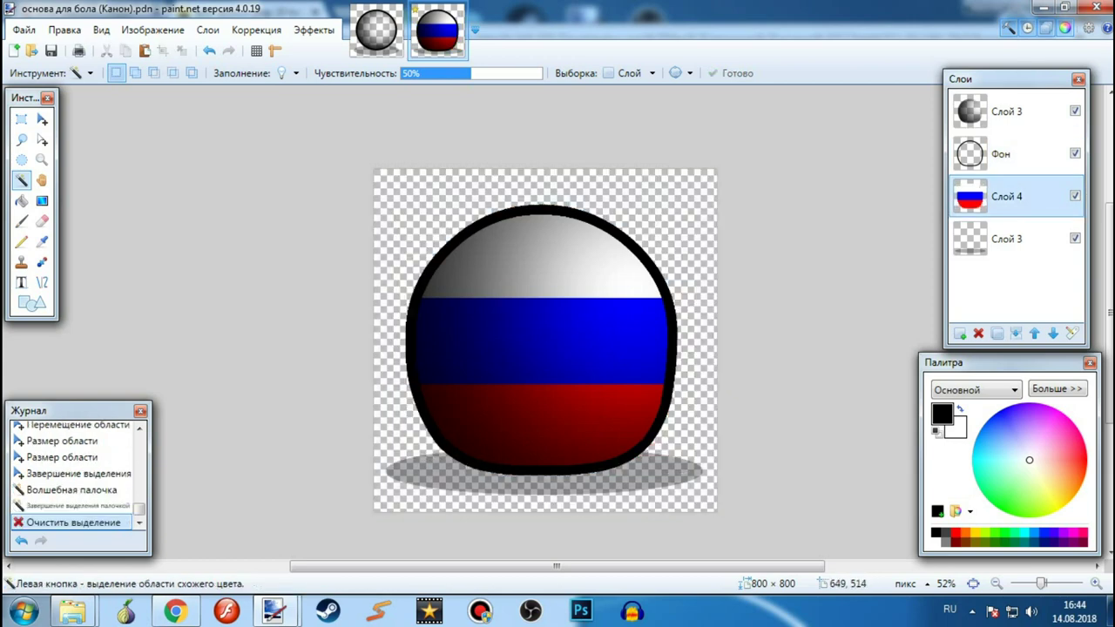
# Switch to основа для бола.pdn and paste the flag onto the empty Слой 3 layer, keeping the canvas size.
pyautogui.click(376, 31)
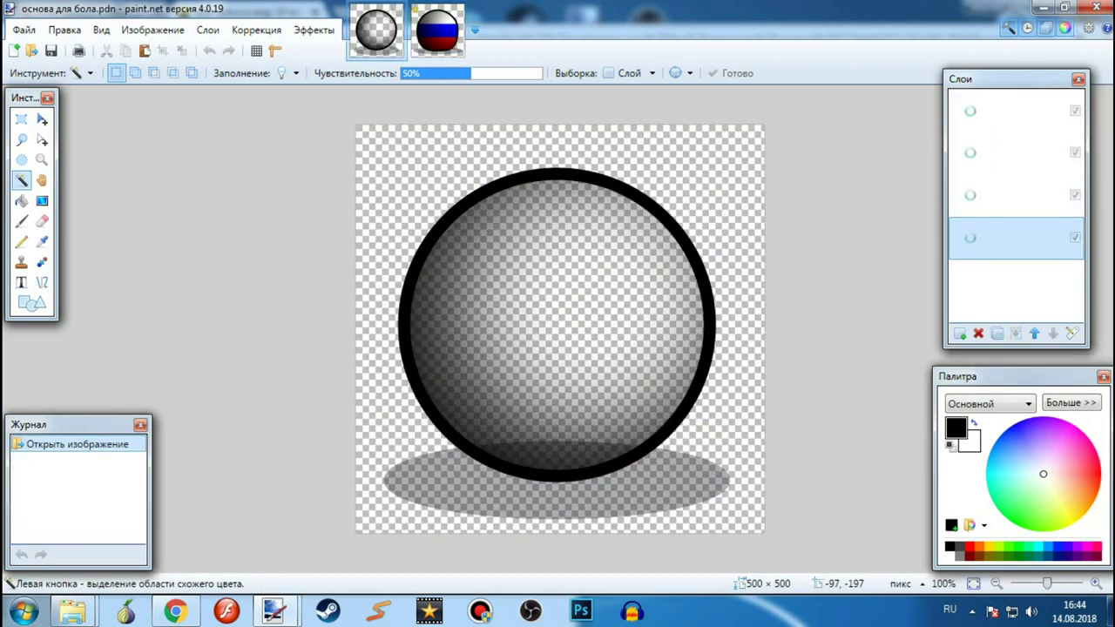
pyautogui.click(1008, 197)
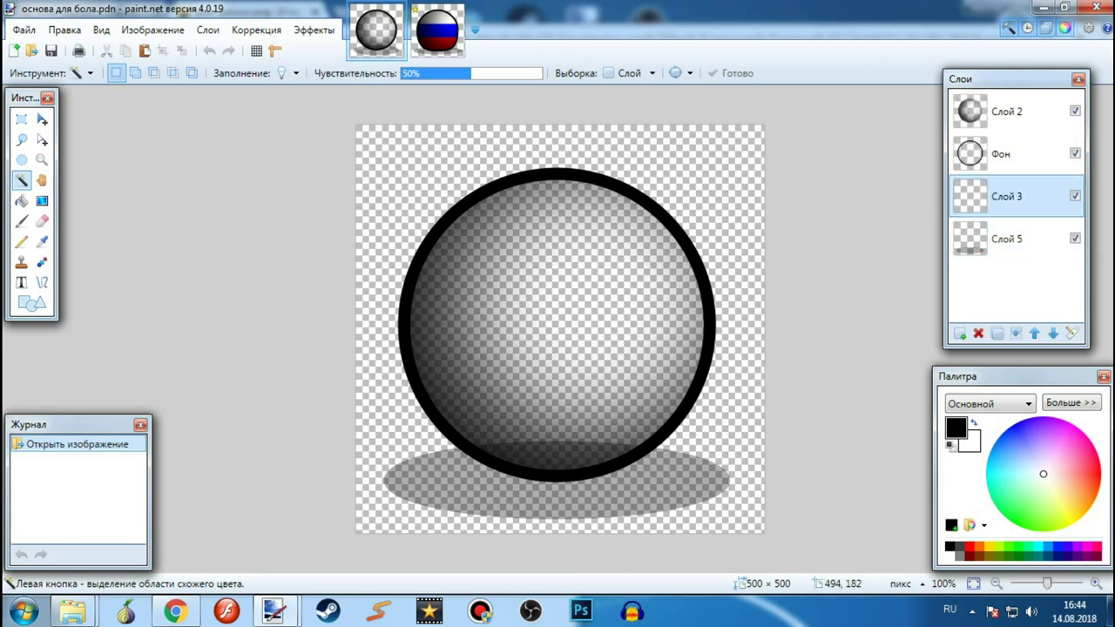
pyautogui.hotkey('ctrl', 'v')
pyautogui.click(523, 429)
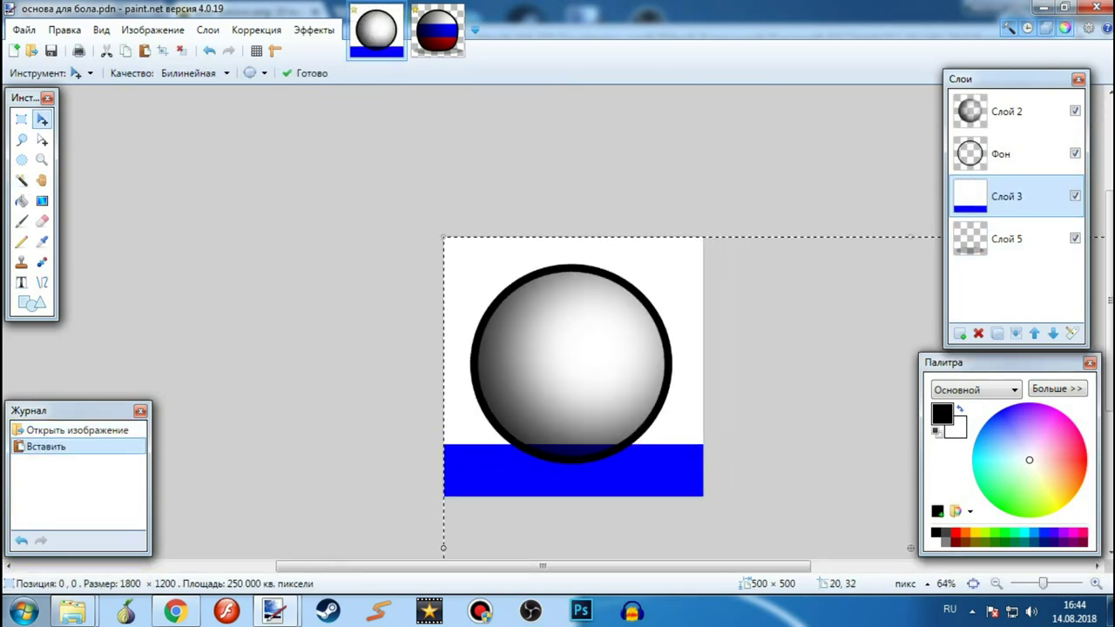
# Scale and position the pasted flag over the round ball at about 630 × 390 px.
pyautogui.moveTo(444, 237); pyautogui.dragTo(634, 331)
pyautogui.moveTo(992, 570); pyautogui.dragTo(759, 485)
pyautogui.press('Return')
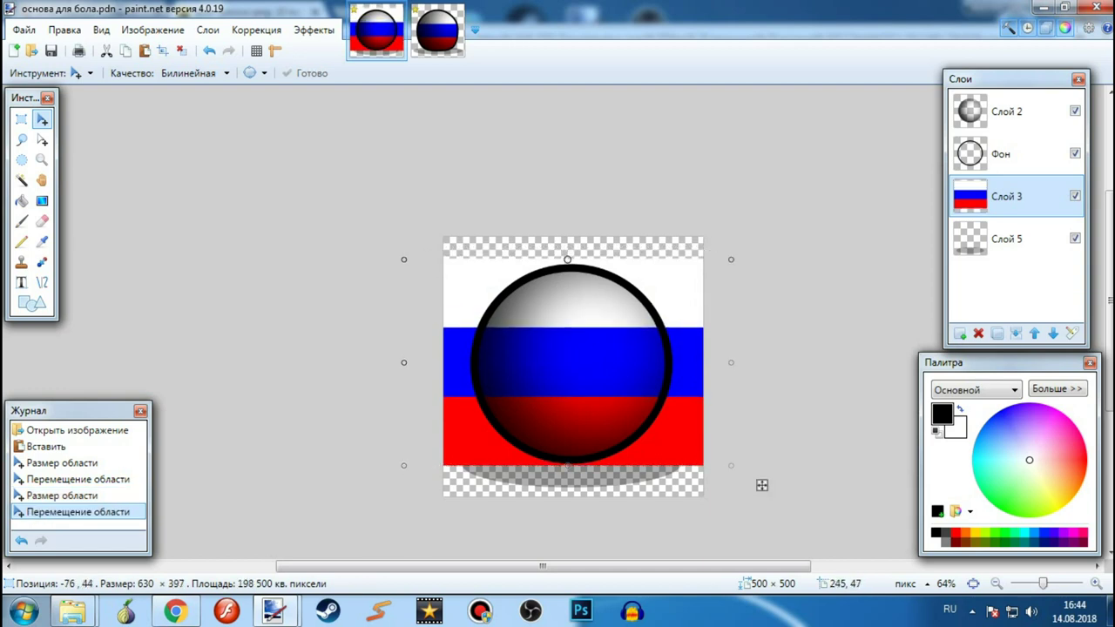
pyautogui.moveTo(571, 262); pyautogui.dragTo(571, 264)
pyautogui.scroll(2, 597, 319)
# Select the area outside the round ball on the Фон layer with the Magic Wand and delete that part of the flag on Слой 3.
pyautogui.click(1002, 155)
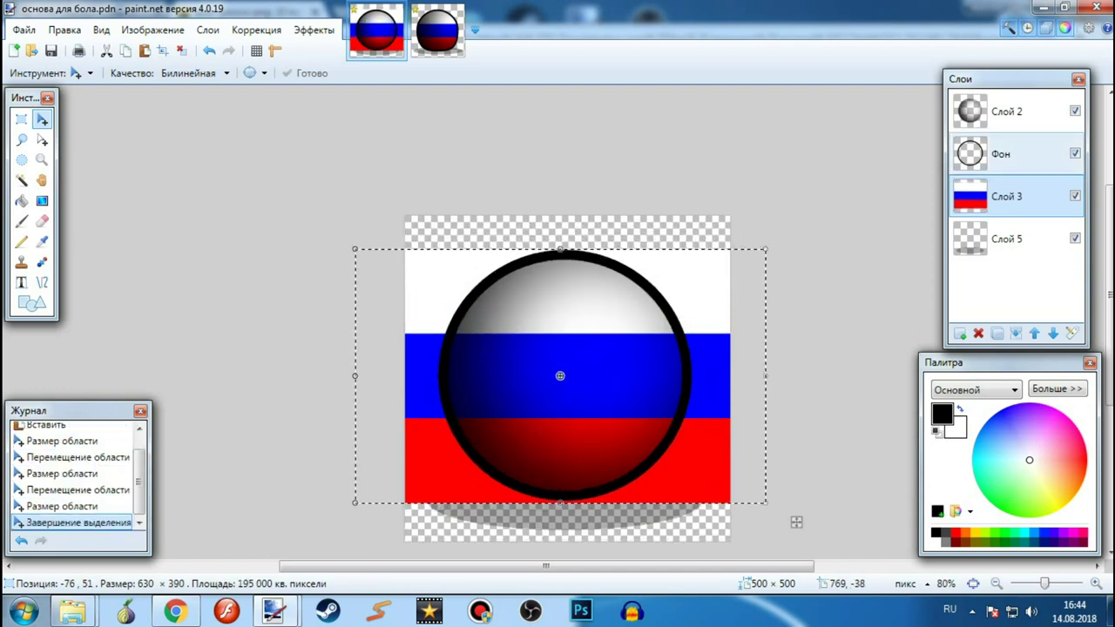
pyautogui.click(21, 179)
pyautogui.click(706, 282)
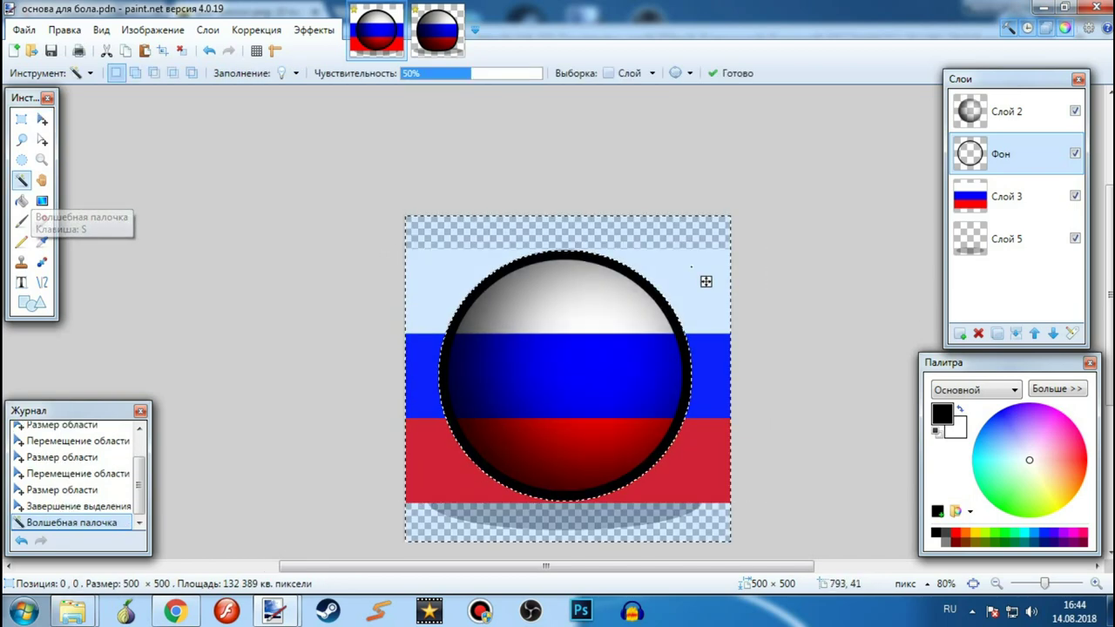
pyautogui.hotkey('alt', 'pagedown')
pyautogui.scroll(1, 731, 248)
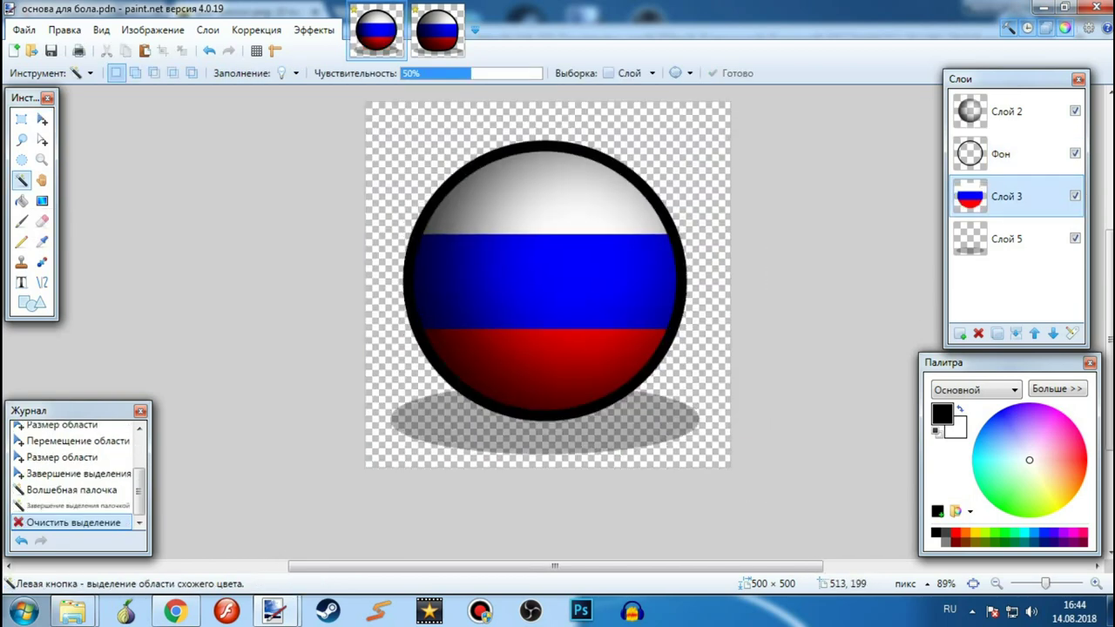
# Compare the finished flag balls in основа для бола.pdn and основа для бола (Канон).pdn.
pyautogui.click(21, 119)
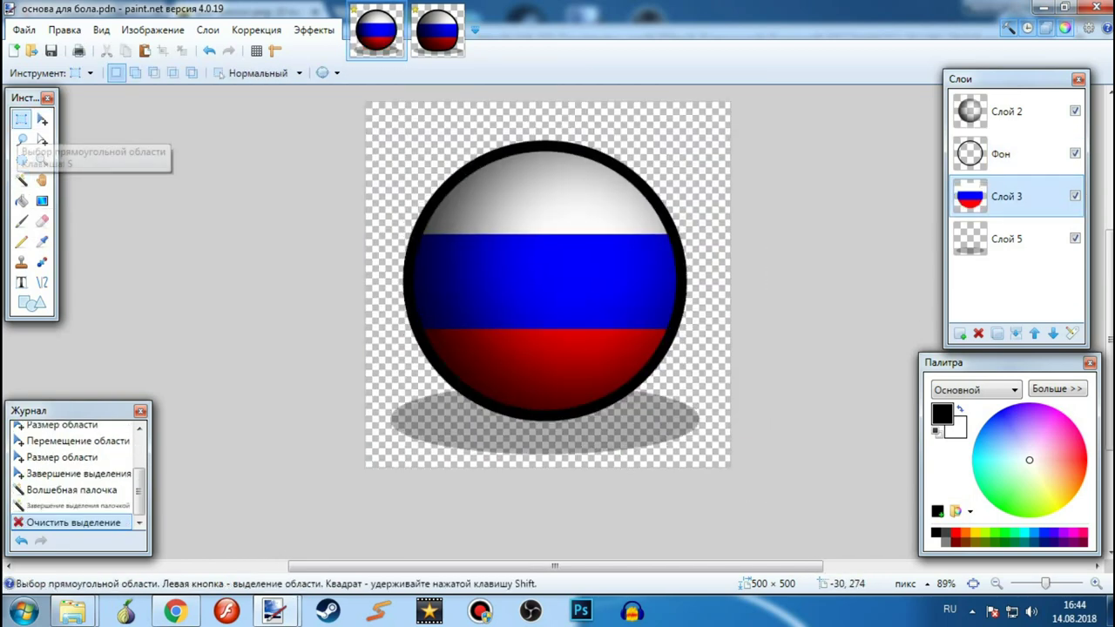
pyautogui.moveTo(1109, 316); pyautogui.dragTo(1109, 302)
pyautogui.click(440, 36)
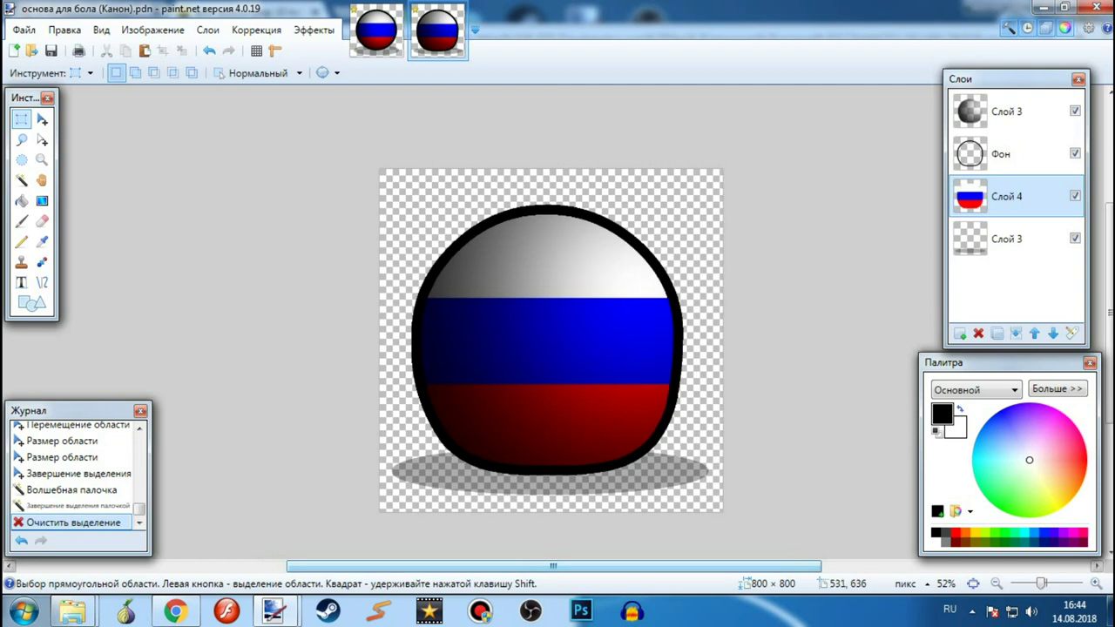
pyautogui.scroll(-1, 554, 337)
pyautogui.moveTo(339, 98); pyautogui.dragTo(811, 480)
pyautogui.click(813, 475)
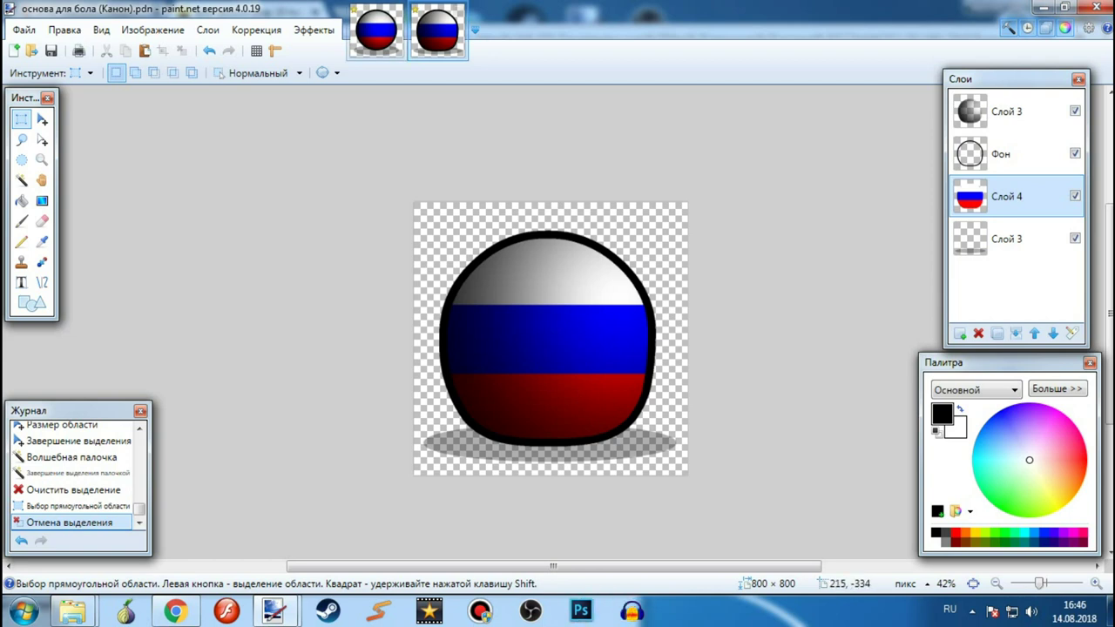
pyautogui.click(376, 33)
pyautogui.click(438, 34)
pyautogui.hotkey('ctrl', 'Tab')
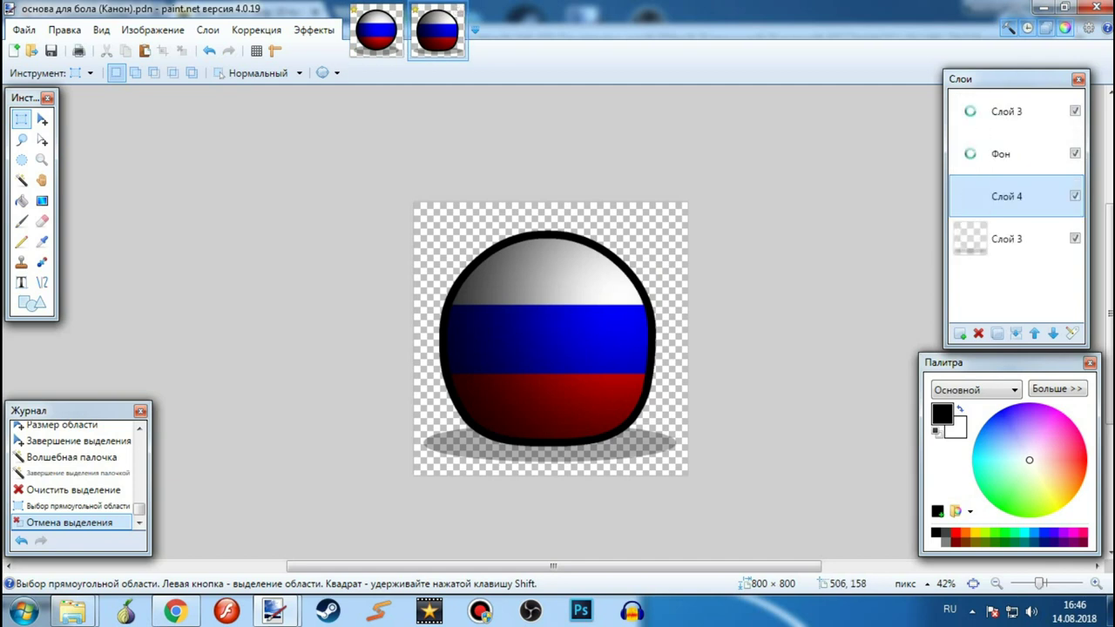